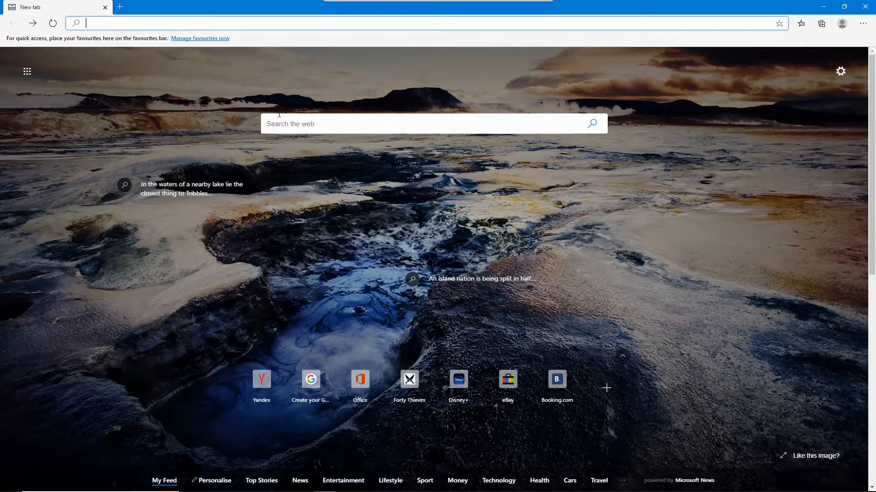
Search Bing for 'google backup and sync' using the 'goo' suggestion and scroll the results
left_click(299, 125)
type("googl")
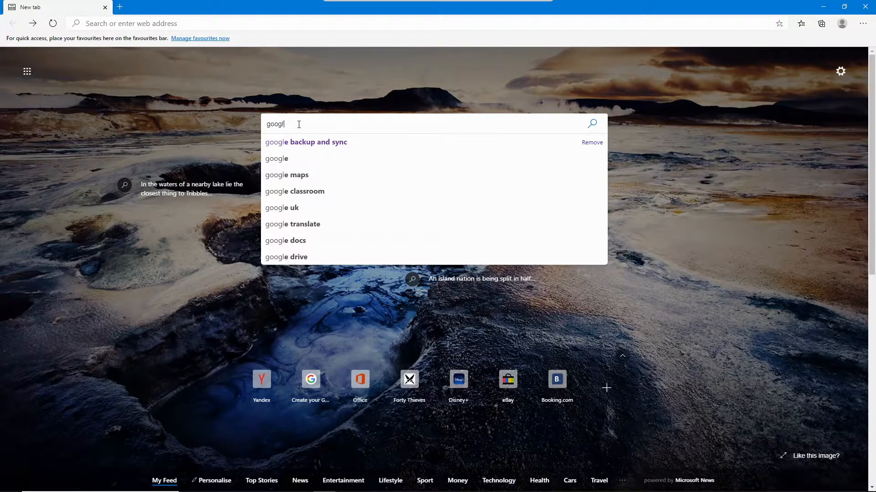
left_click(318, 141)
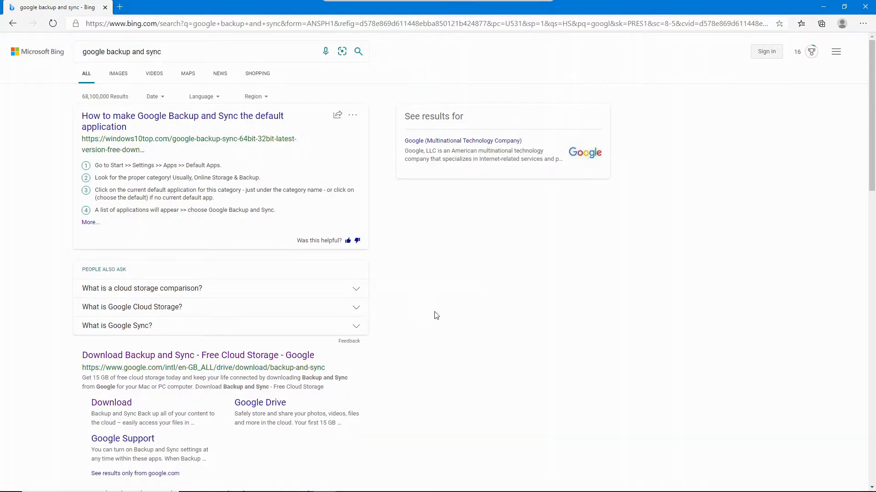
scroll(351, 328, "down", 3)
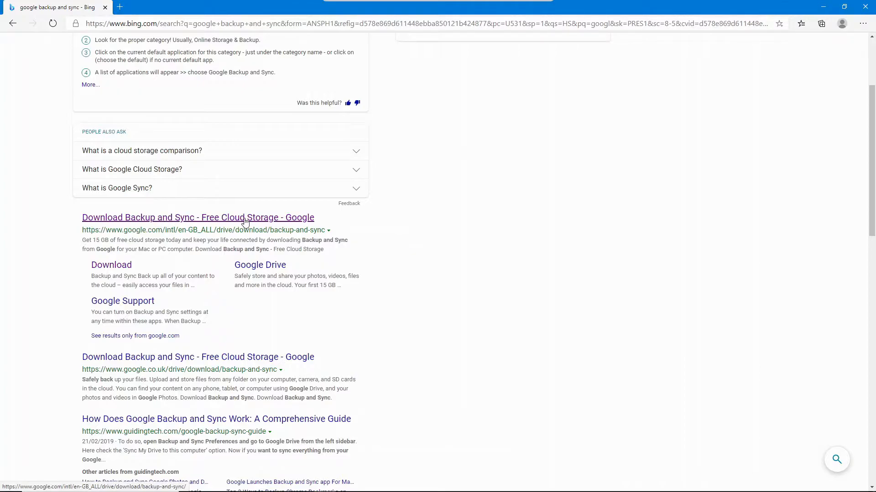
Open Google's Download Backup and Sync page, agree to the terms and download the installer
left_click(206, 219)
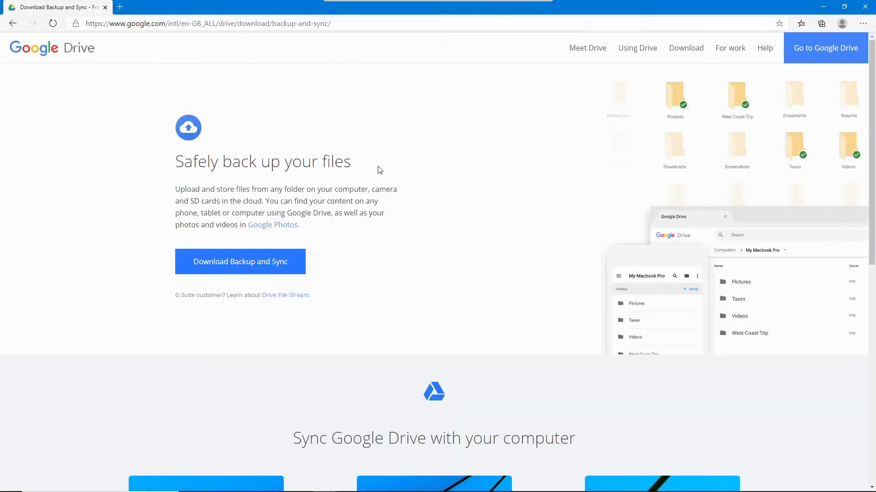
left_click(250, 262)
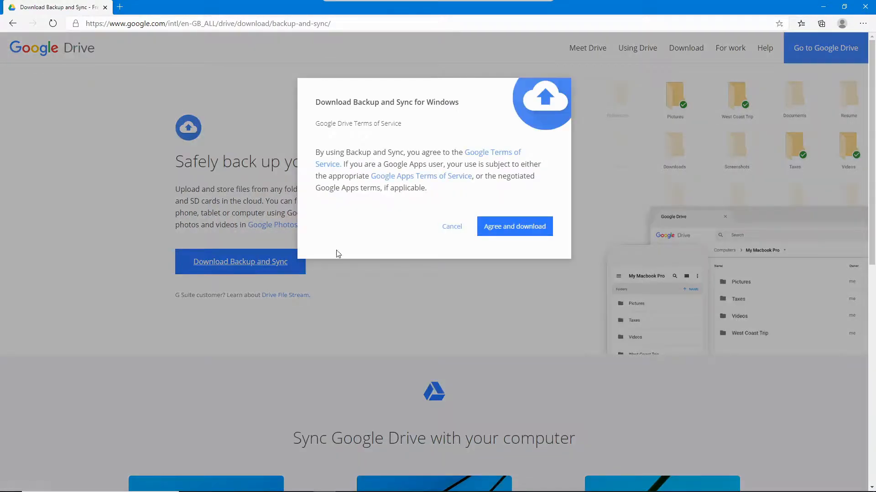
left_click(513, 227)
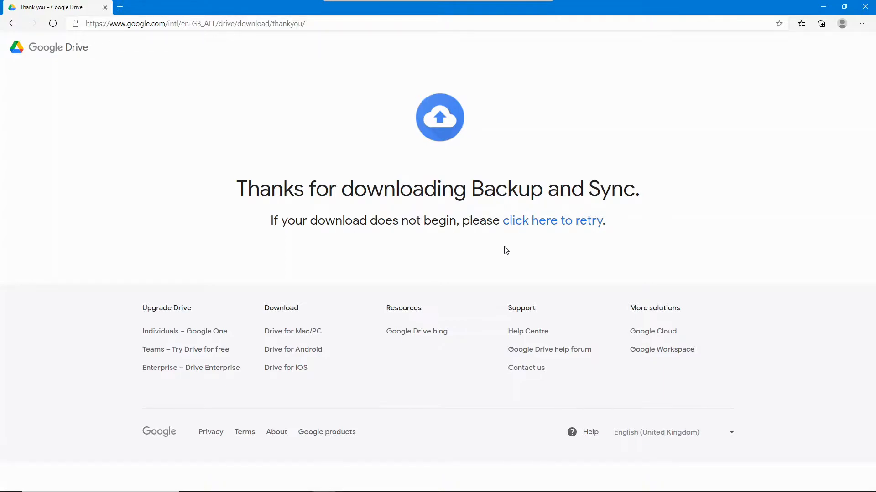
Retry the installbackupandsync.exe download and run it from the download bar
left_click(538, 222)
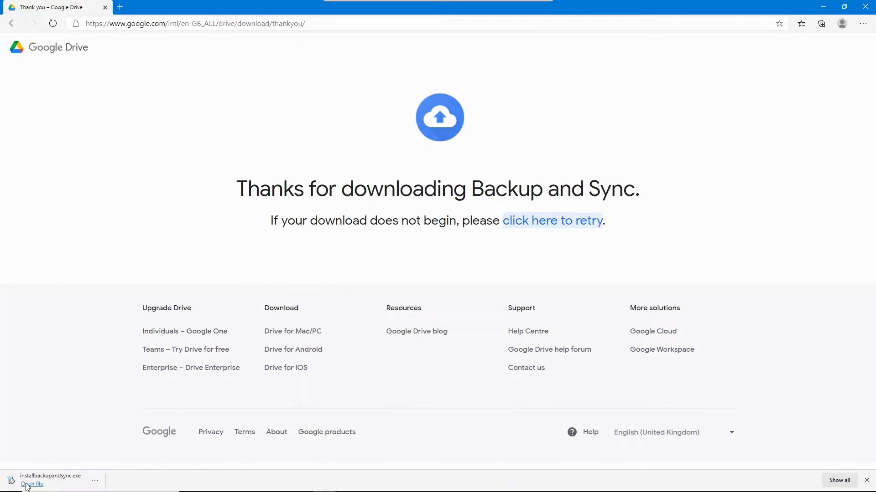
left_click(25, 485)
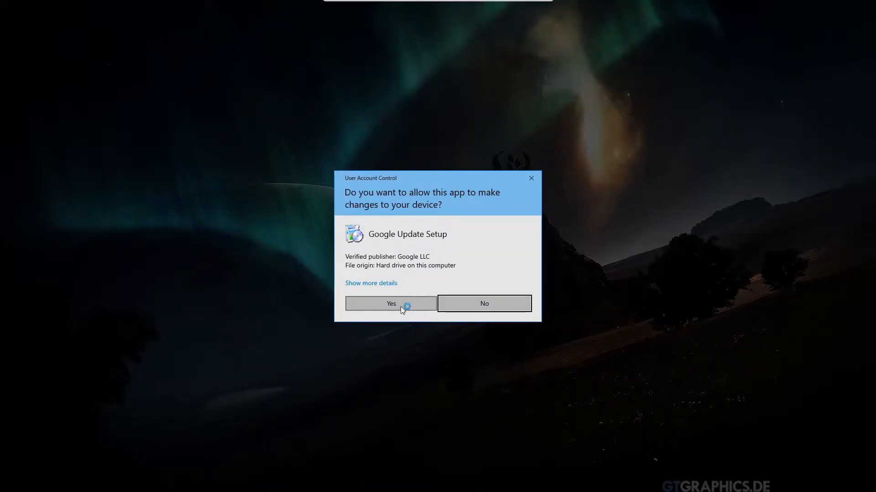
Allow the Google setup in User Account Control, then close the installation-complete message
left_click(400, 304)
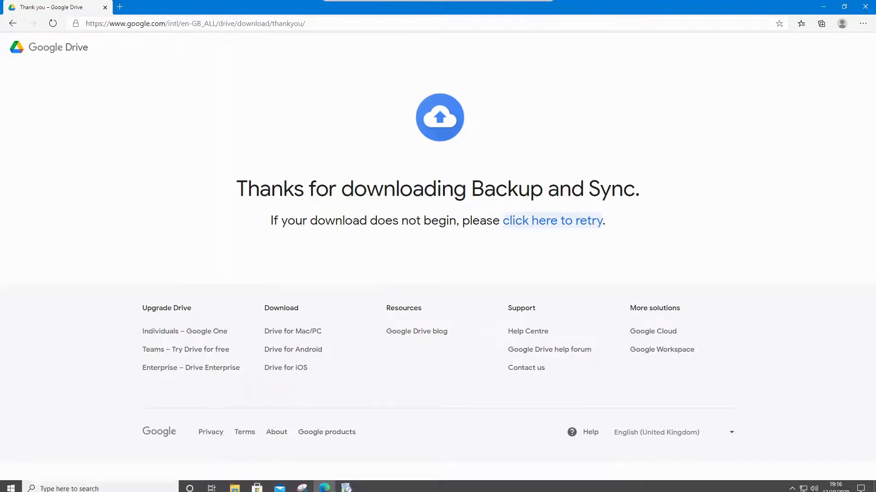
mouse_move(346, 482)
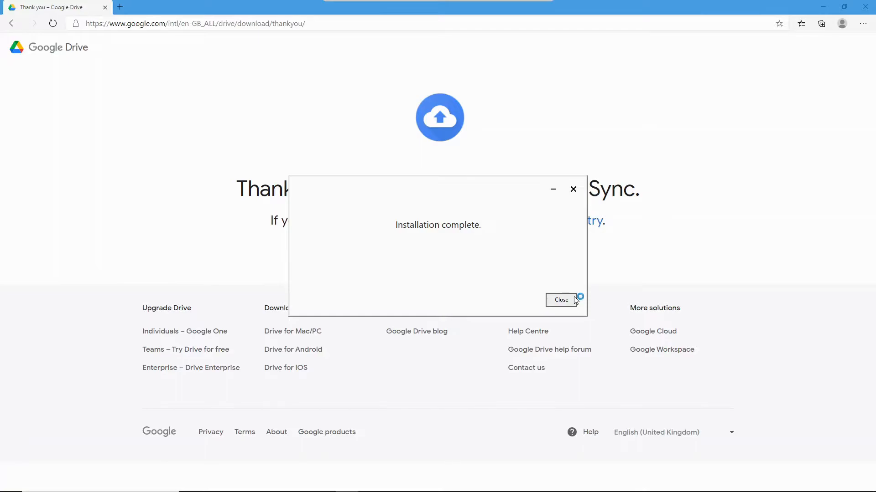
left_click(562, 301)
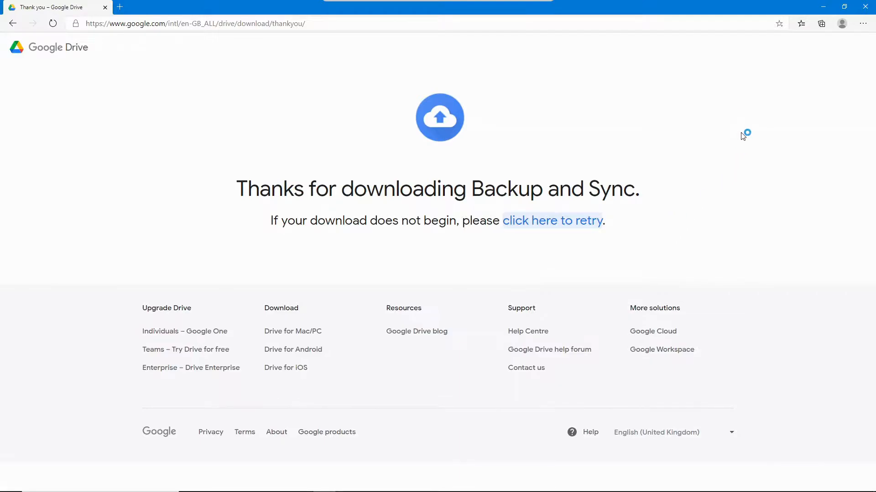
Minimise Edge and bring up the Start menu showing Backup and Sync from Google
left_click(824, 8)
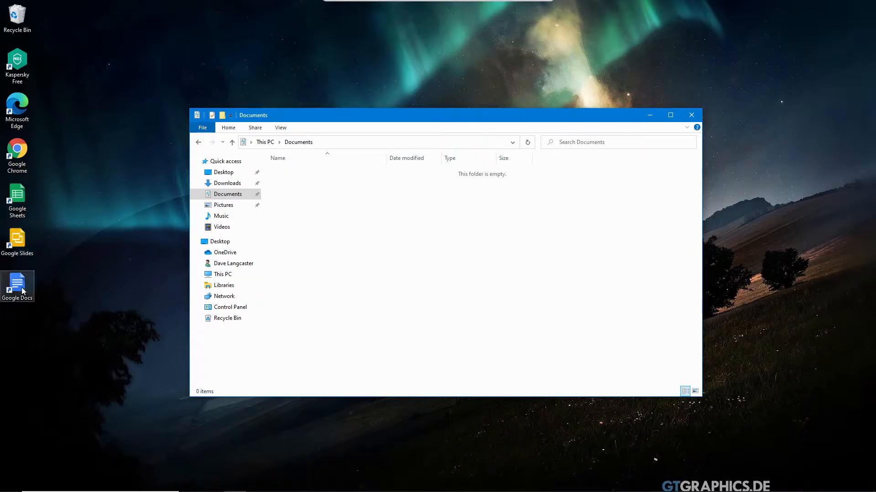
mouse_move(156, 491)
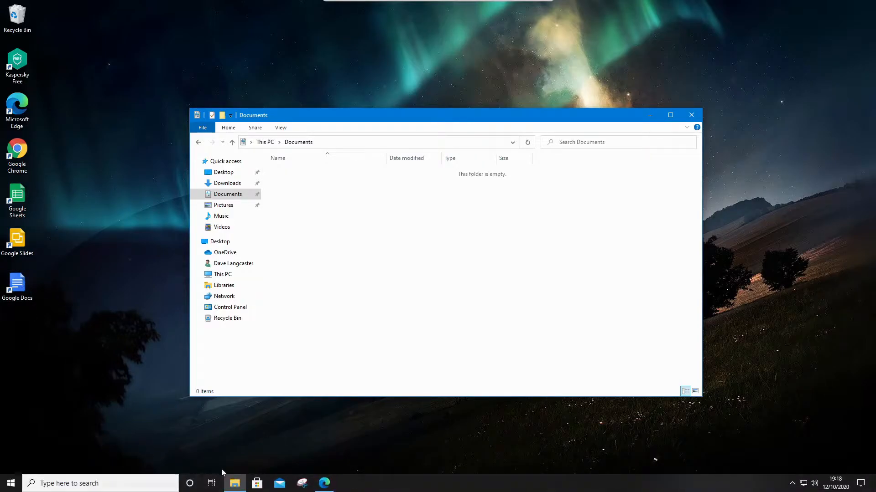
left_click(12, 484)
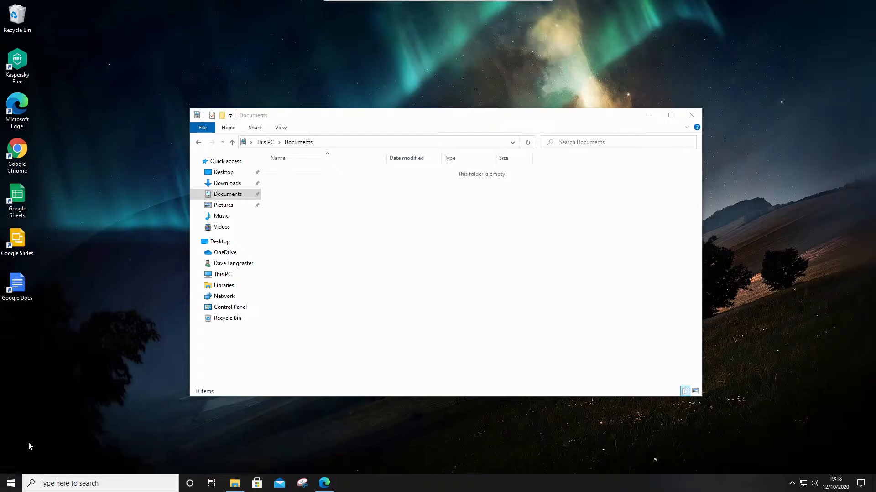
left_click(12, 484)
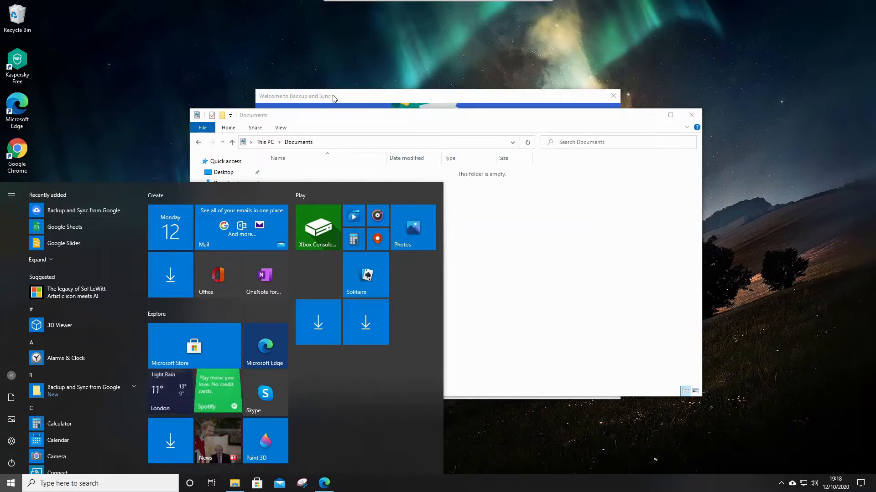
Start the Backup and Sync setup and enter the Google account e-mail address
left_click(353, 99)
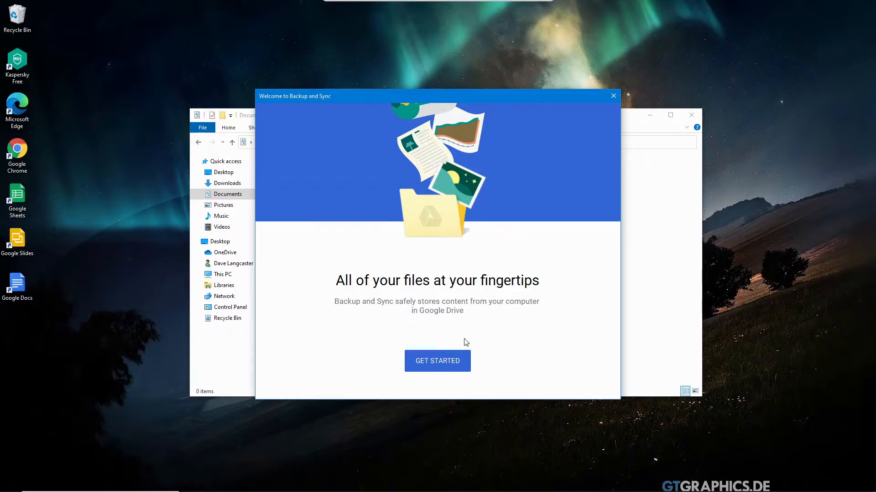
left_click(434, 363)
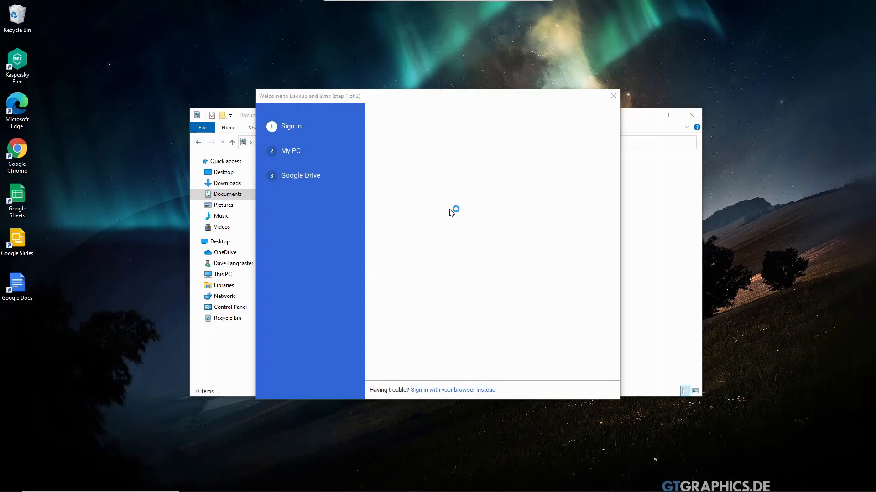
left_click(457, 218)
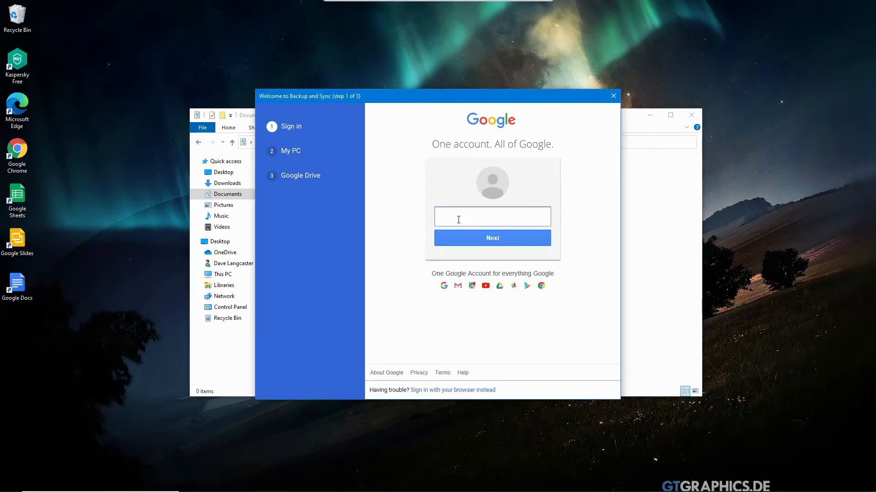
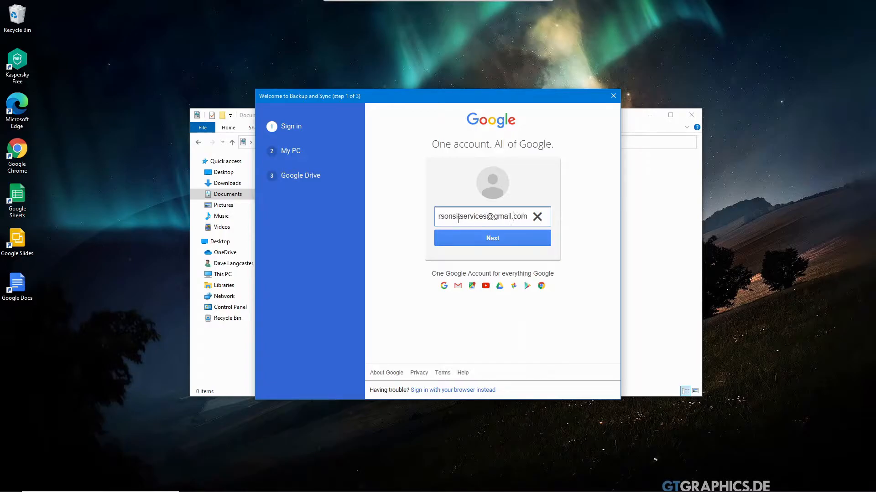
Submit the e-mail and type the Google account password
left_click(482, 241)
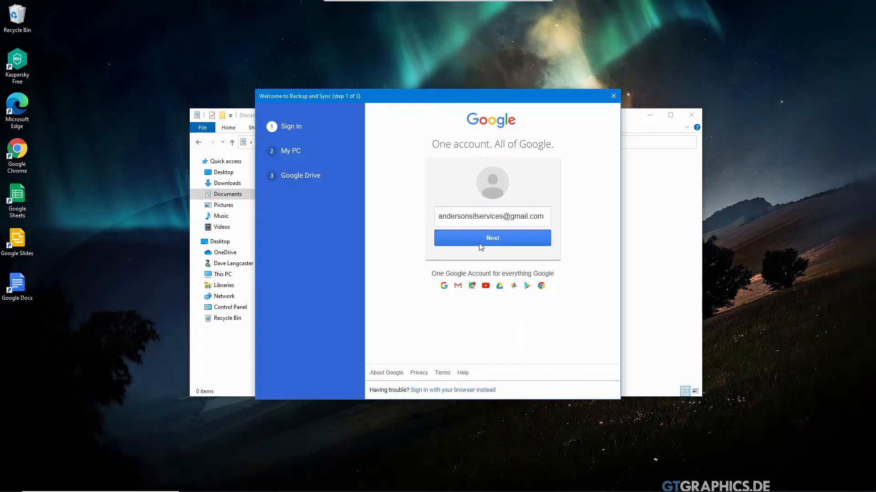
left_click(438, 217)
type("•••••••••")
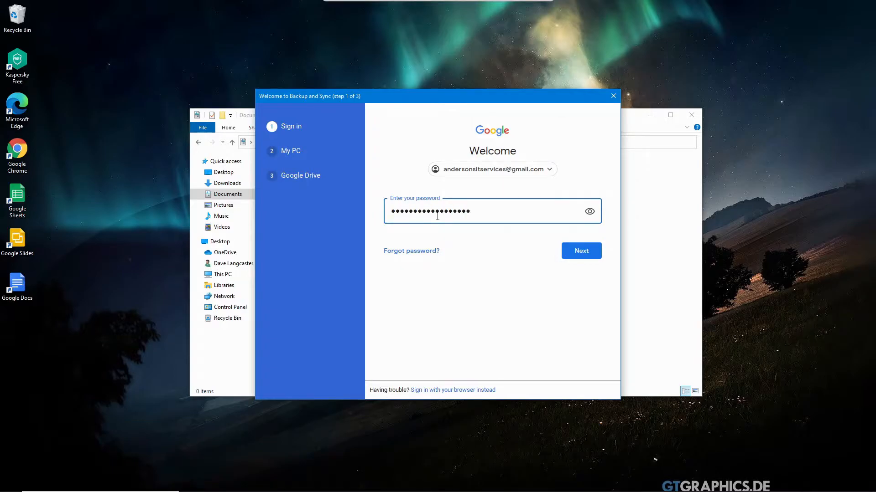
Submit the password and enter the SMS 2-step verification code to finish signing in
left_click(582, 247)
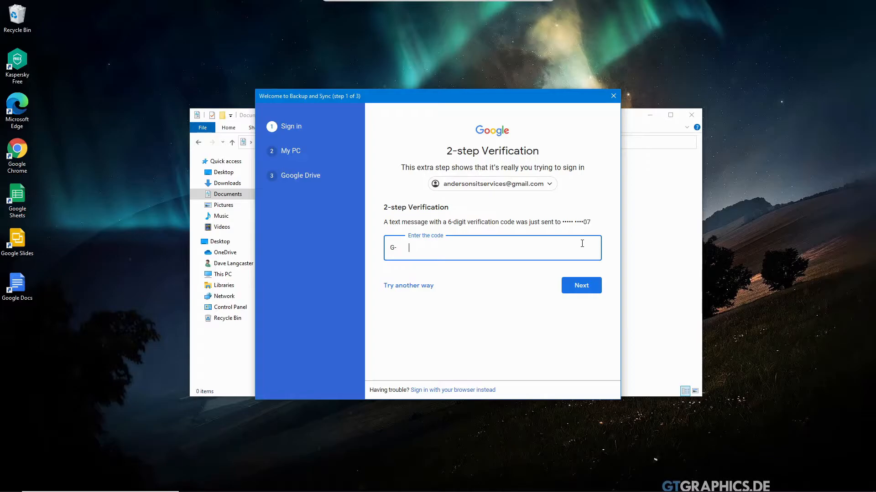
left_click(573, 285)
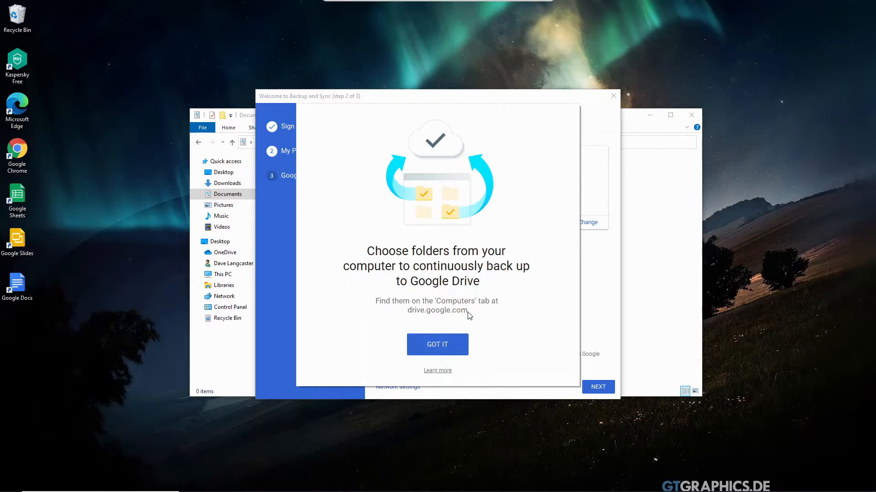
Dismiss the introduction, untick Desktop and Documents backup, and open the folder picker
left_click(436, 344)
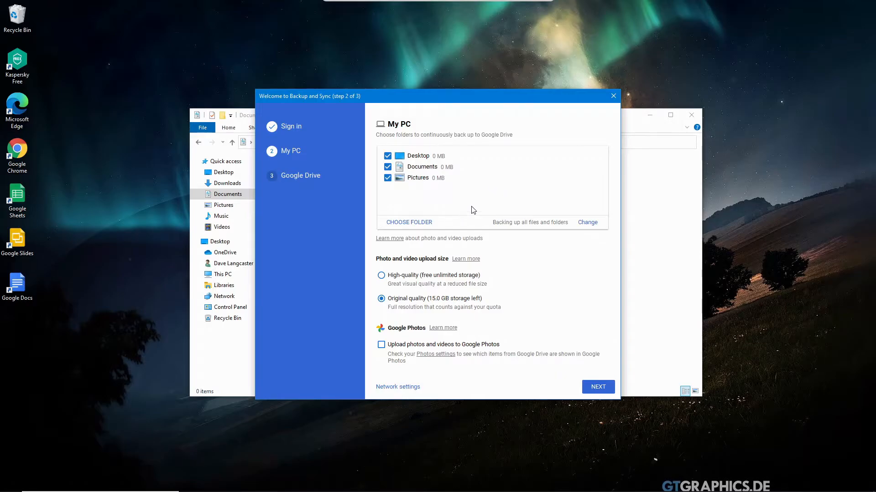
left_click(389, 157)
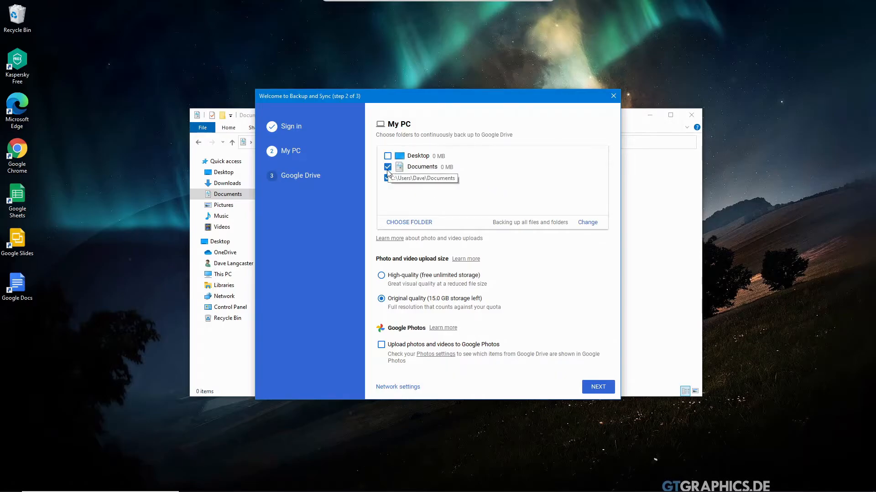
left_click(388, 167)
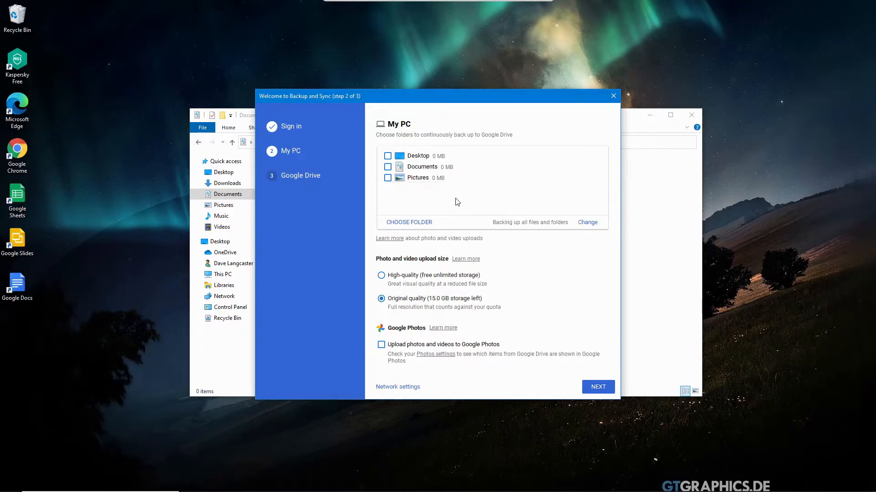
left_click(412, 224)
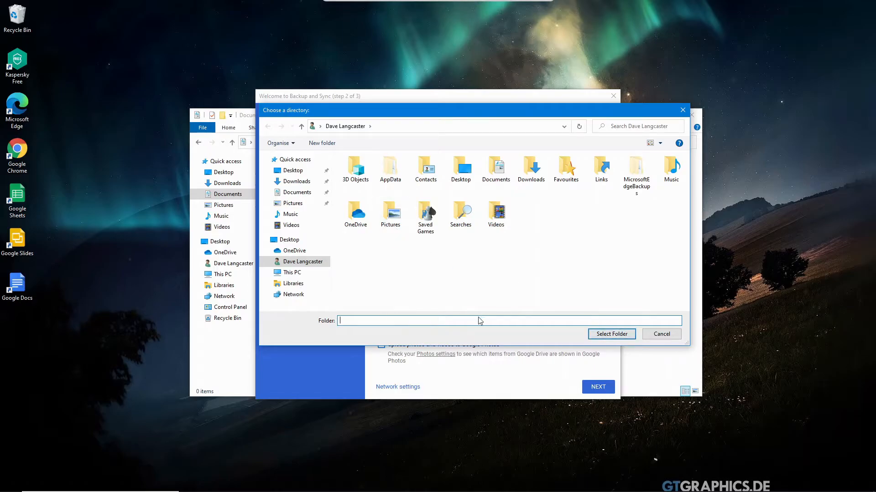
Create a new 'Google Stuff' folder in the user folder and add it for backup
right_click(398, 265)
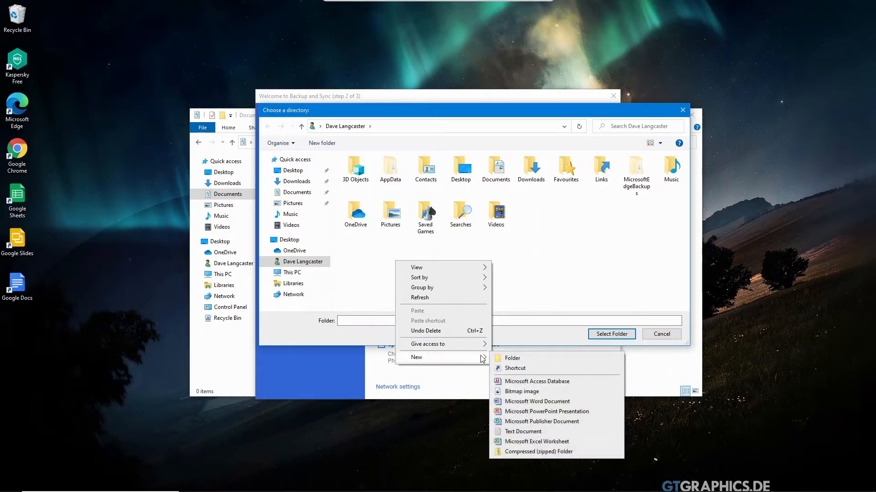
left_click(499, 359)
type("Google")
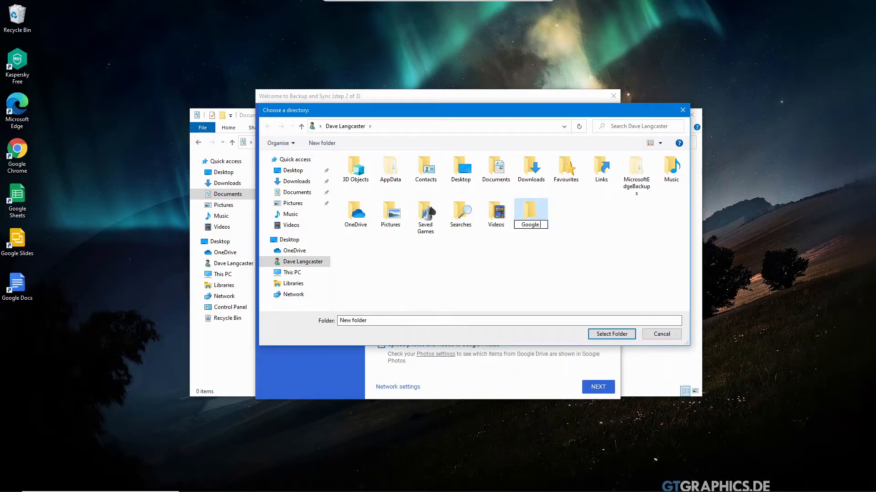
type(" Stuff")
left_click(518, 302)
left_click(529, 218)
left_click(611, 334)
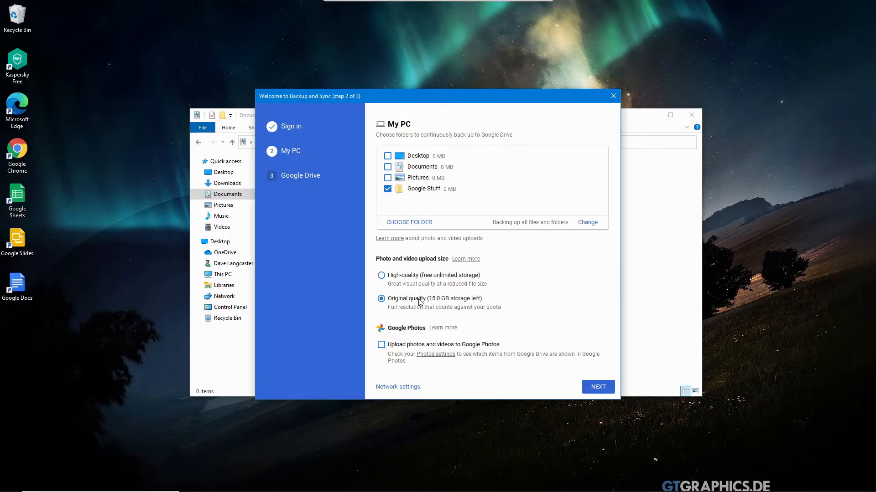
Turn on uploading photos and videos to Google Photos and continue to step 3
left_click(381, 346)
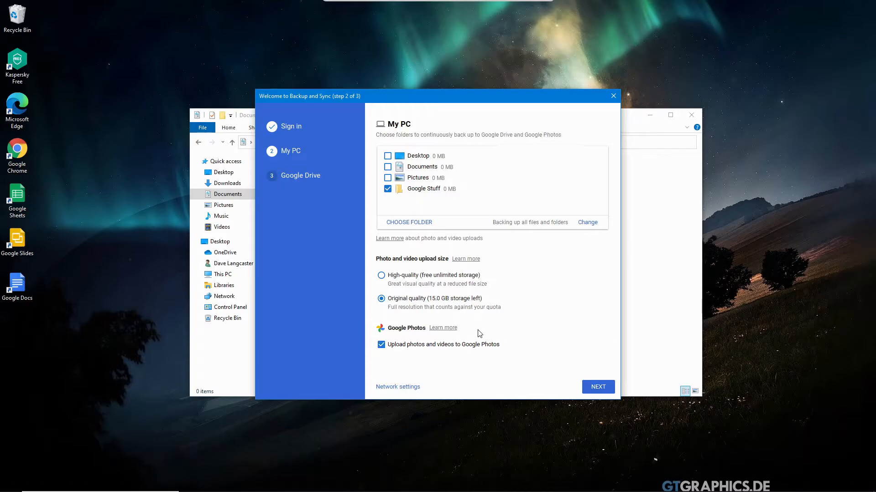
left_click(600, 388)
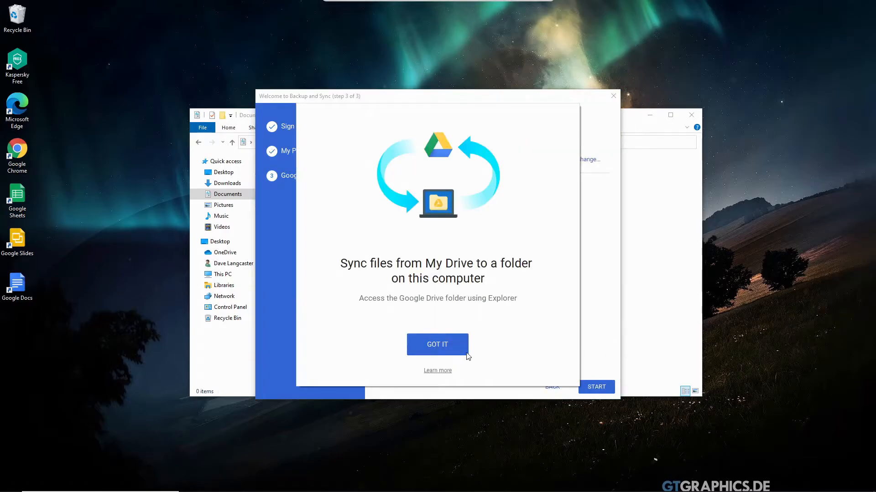
Dismiss the sync explanation popup and start syncing everything in My Drive to this computer
left_click(447, 346)
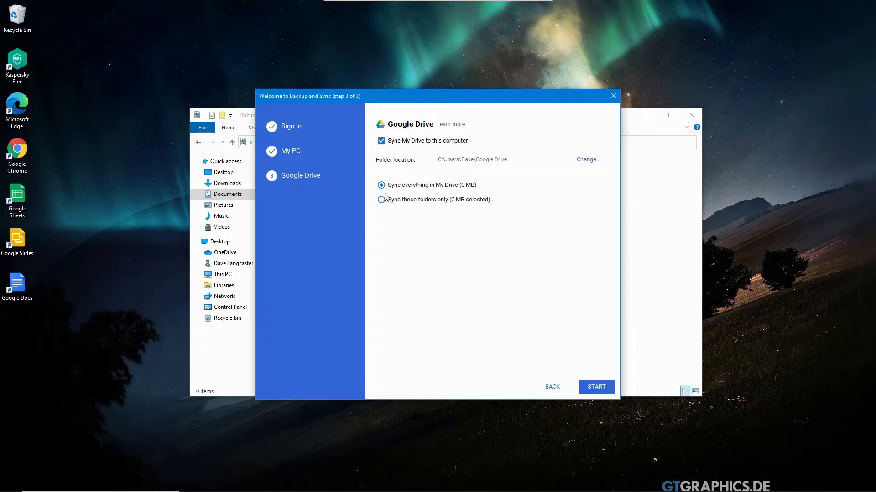
left_click(596, 387)
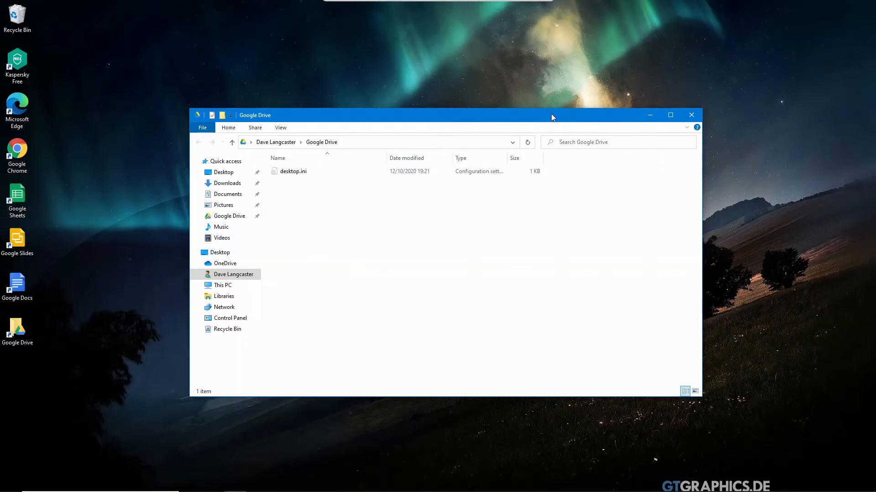
Move the local Google Drive folder window higher and launch the Google Drive website from the notification
left_click_drag(551, 119, 562, 85)
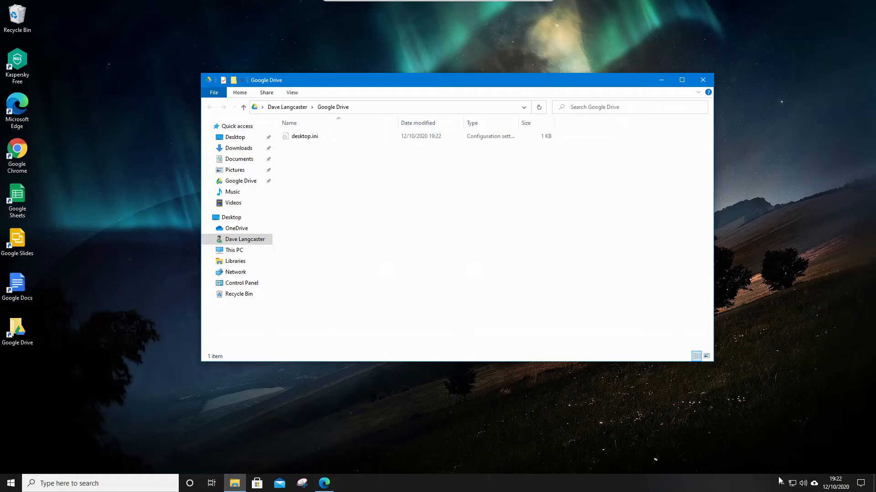
left_click(780, 482)
left_click(621, 389)
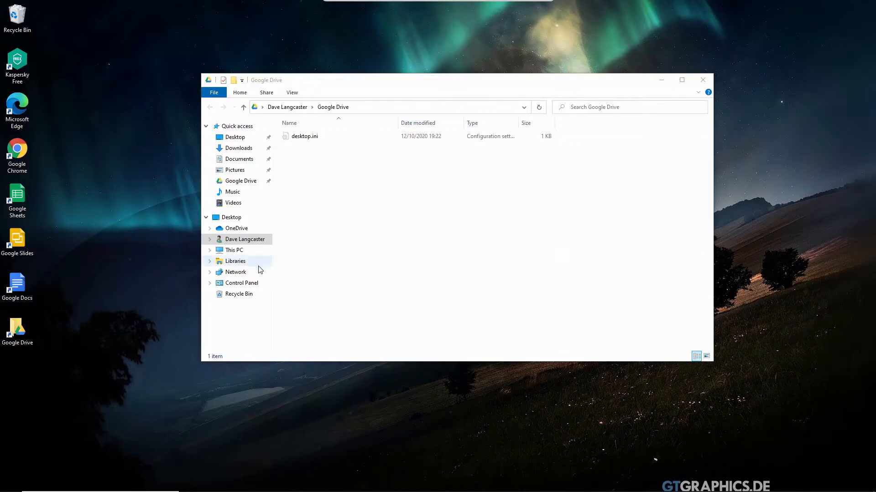
left_click(241, 181)
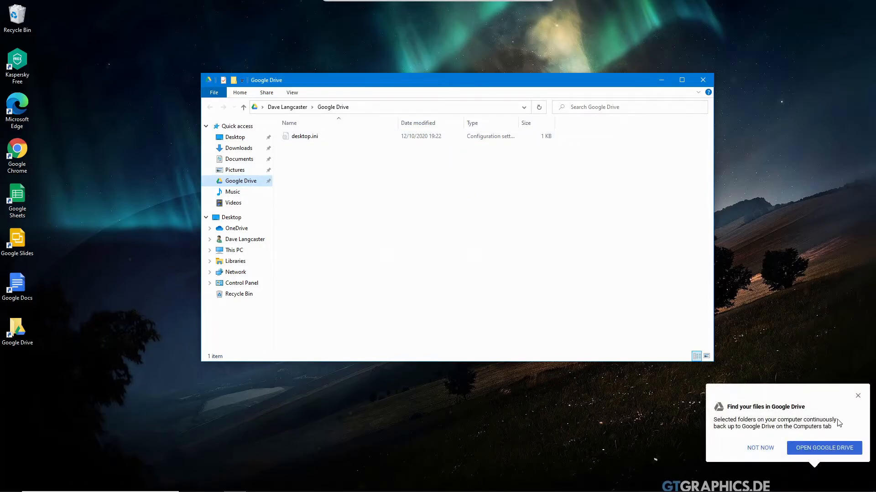
left_click(809, 447)
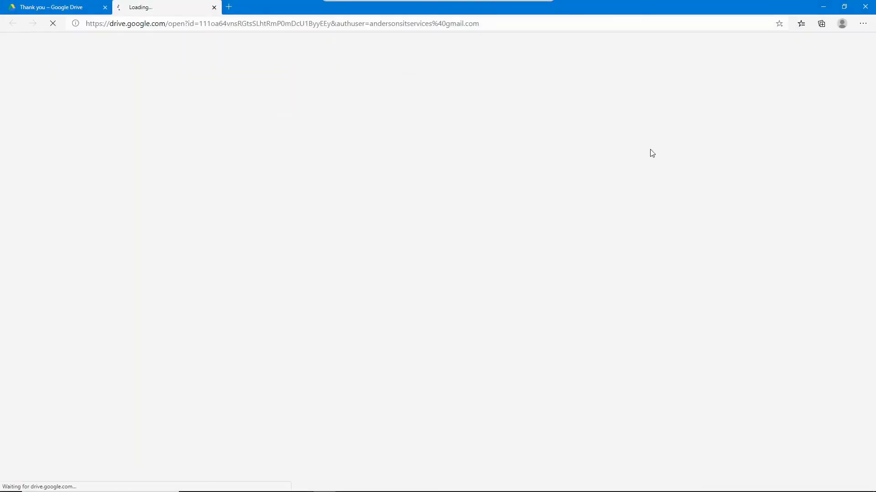
Glance at the local folder, then expand My Drive in the Drive sidebar and view its contents
left_click(823, 7)
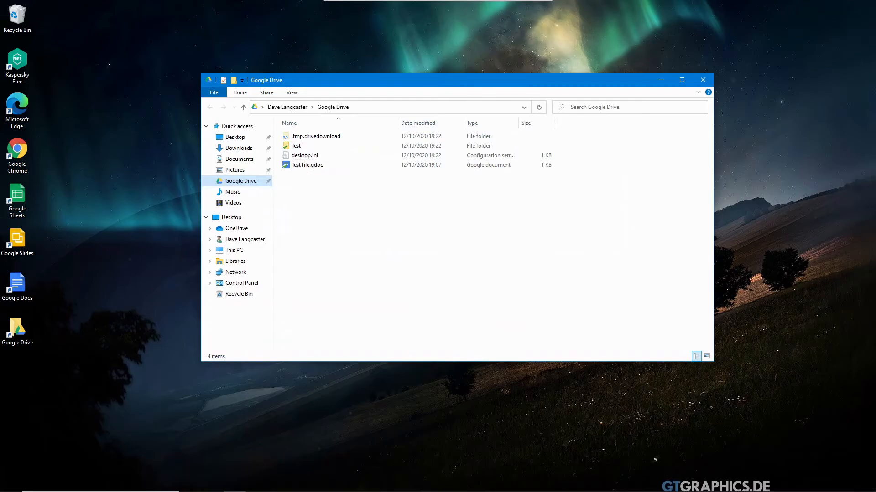
left_click(331, 482)
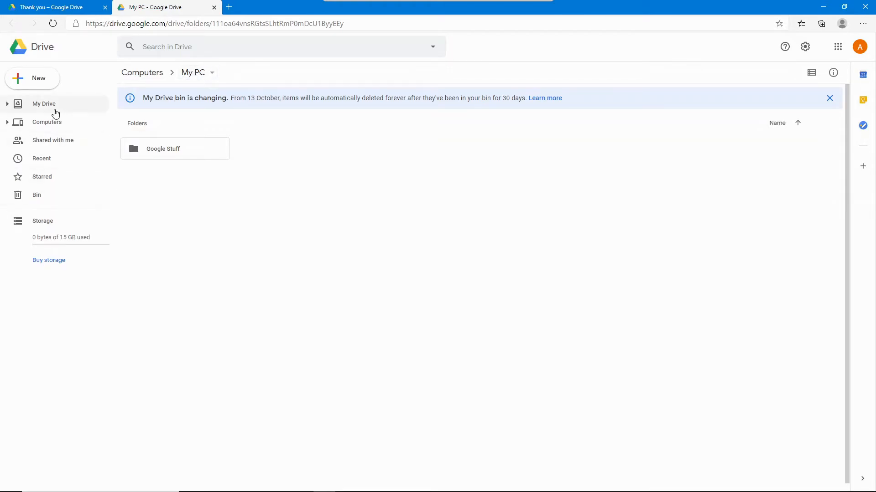
left_click(8, 104)
left_click(46, 105)
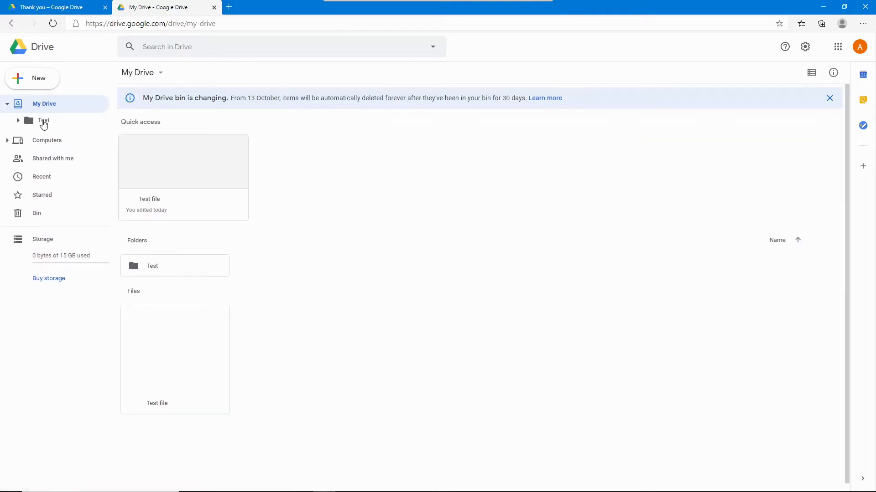
Expand Computers and My PC, open the backed-up Google Stuff folder, then minimise Edge
left_click(7, 142)
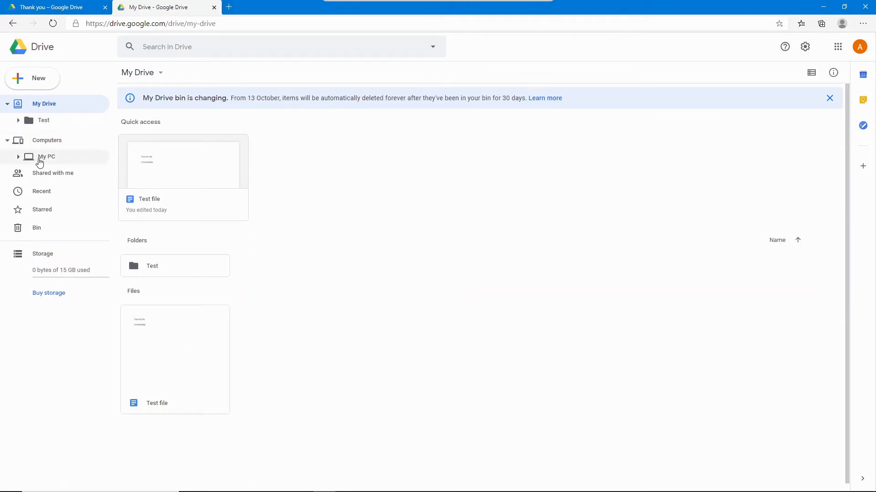
left_click(19, 157)
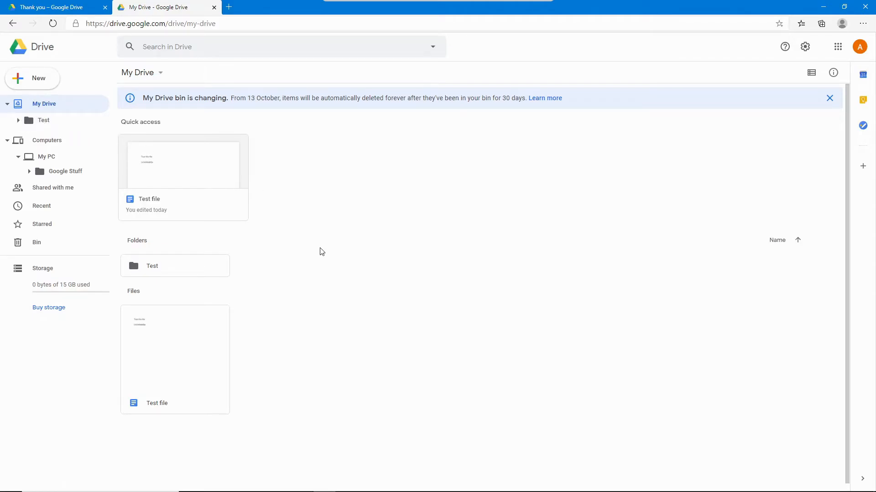
left_click(73, 172)
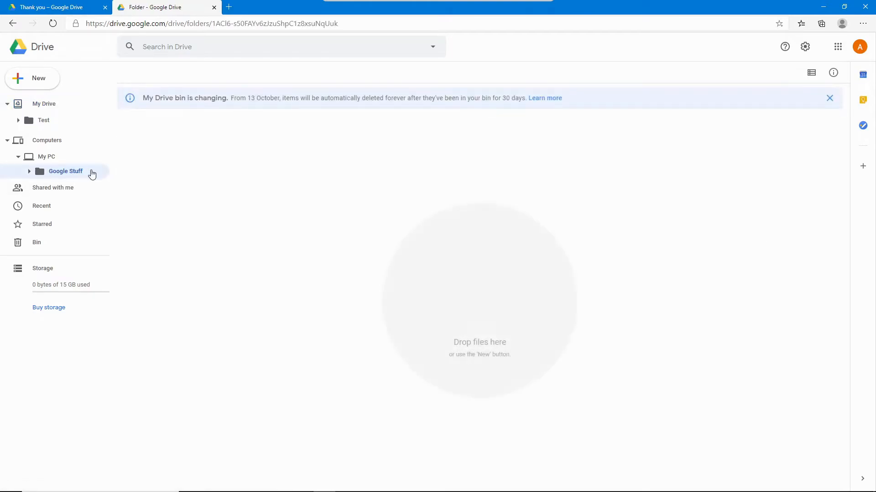
left_click(823, 7)
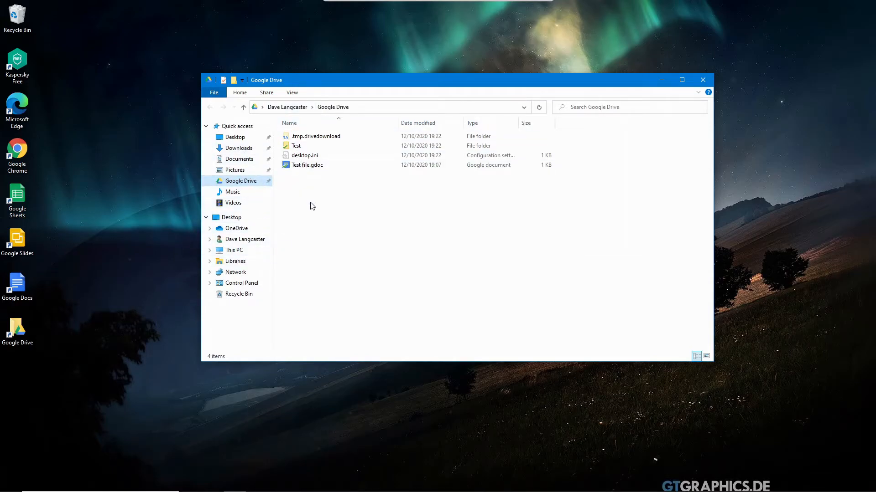
Create an empty text document named Test2.txt in the local Google Drive folder, then return to Edge
right_click(363, 230)
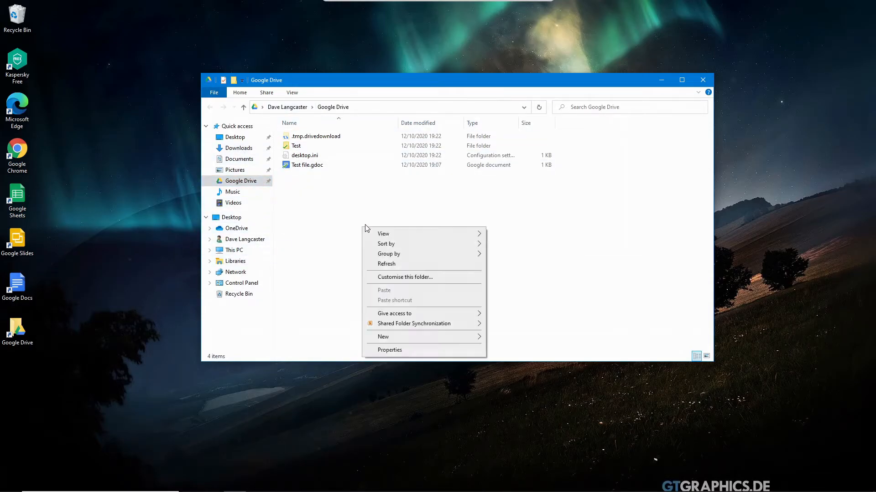
mouse_move(393, 336)
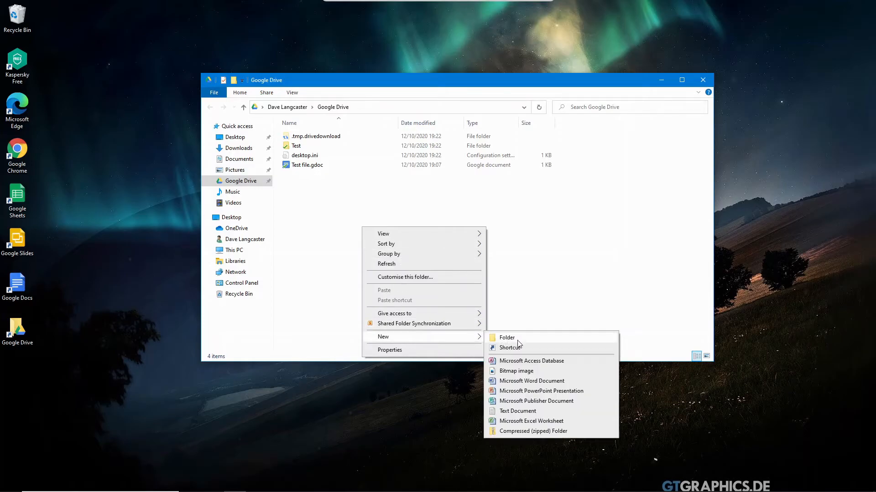
left_click(520, 411)
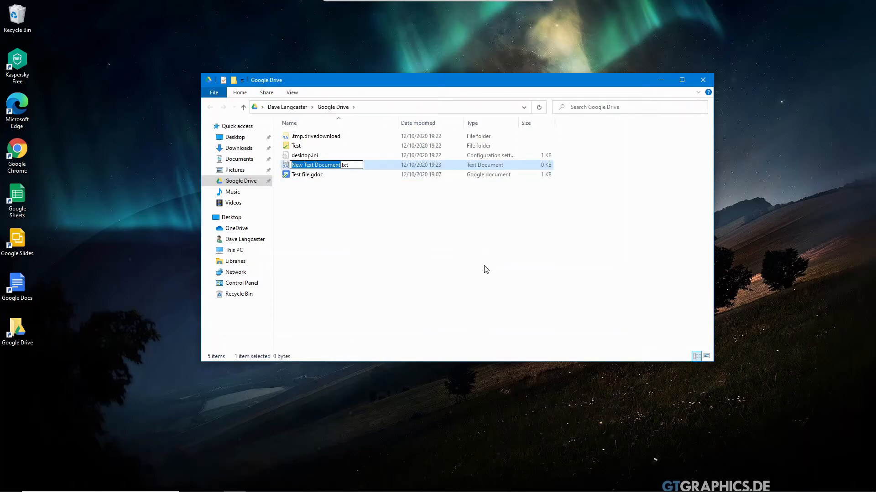
type("Test")
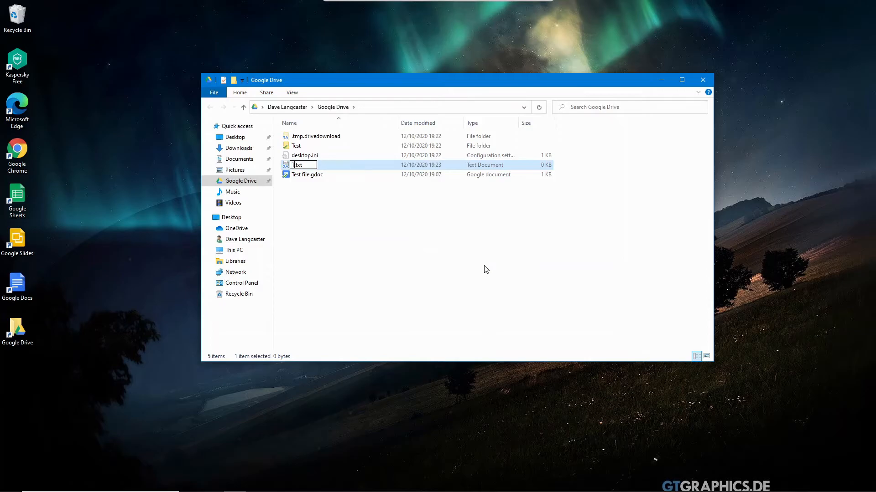
type("2")
key("Return")
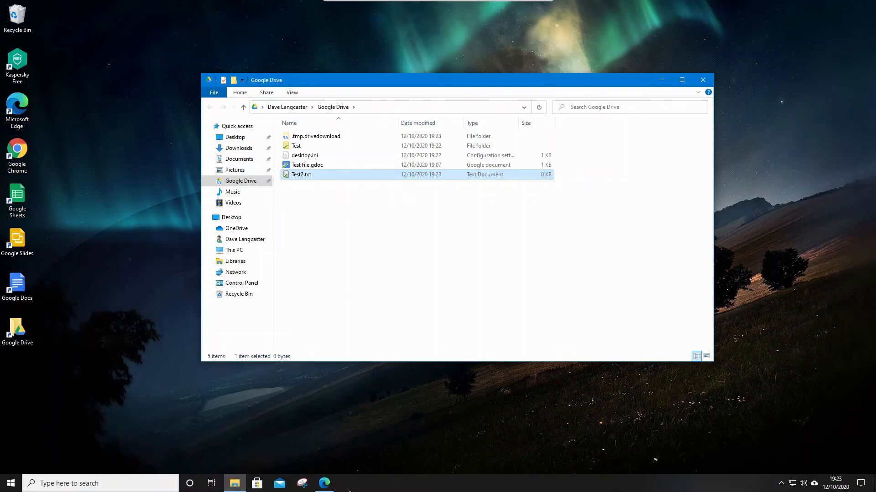
left_click(322, 484)
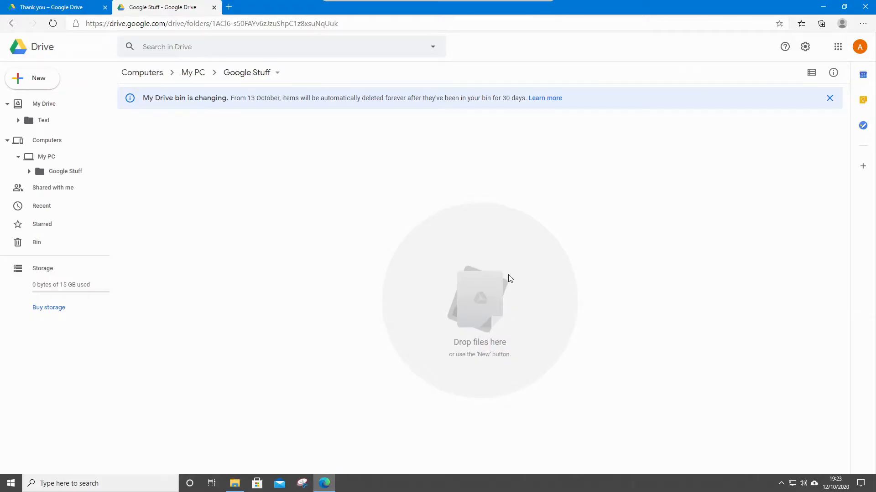
Locate and select the synced Test2.txt in My Drive online
left_click(40, 106)
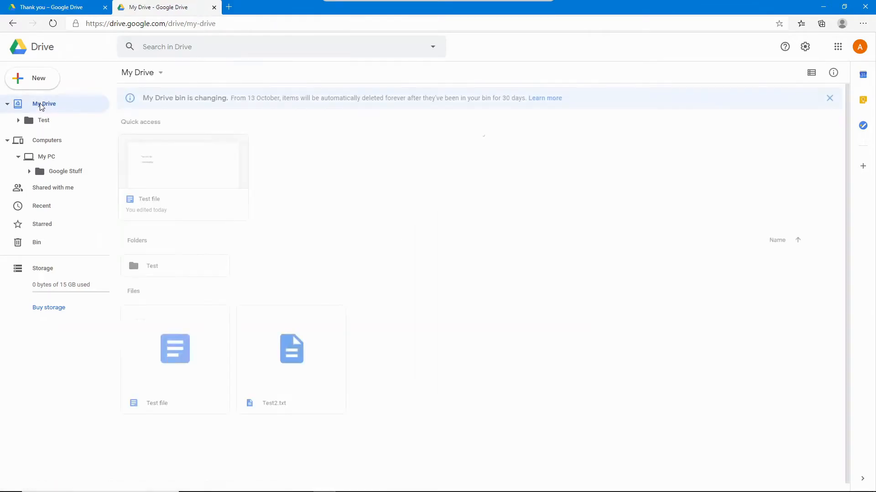
left_click(287, 365)
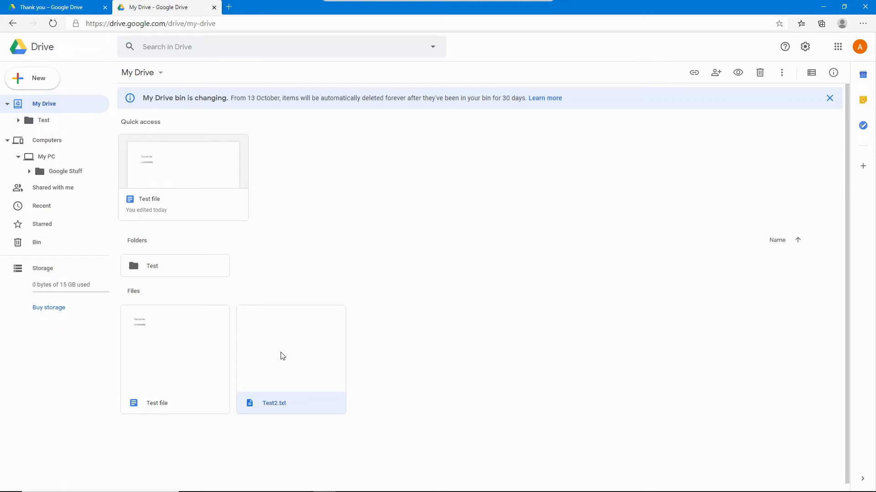
left_click(816, 8)
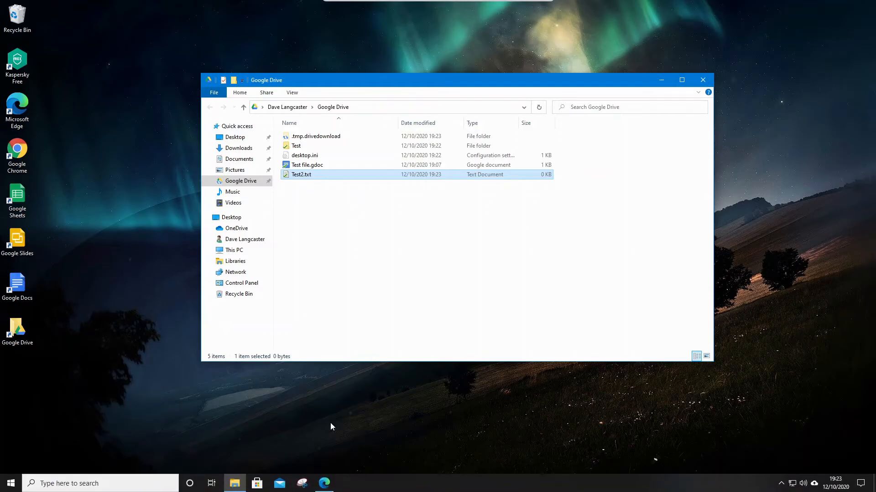
left_click(324, 486)
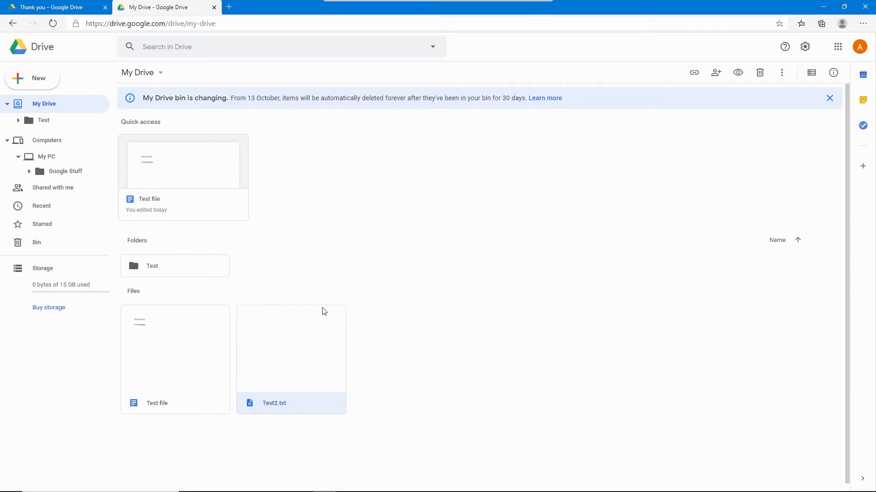
Share Test2.txt with the suggested contact as Viewer, confirming despite the account warning
right_click(288, 359)
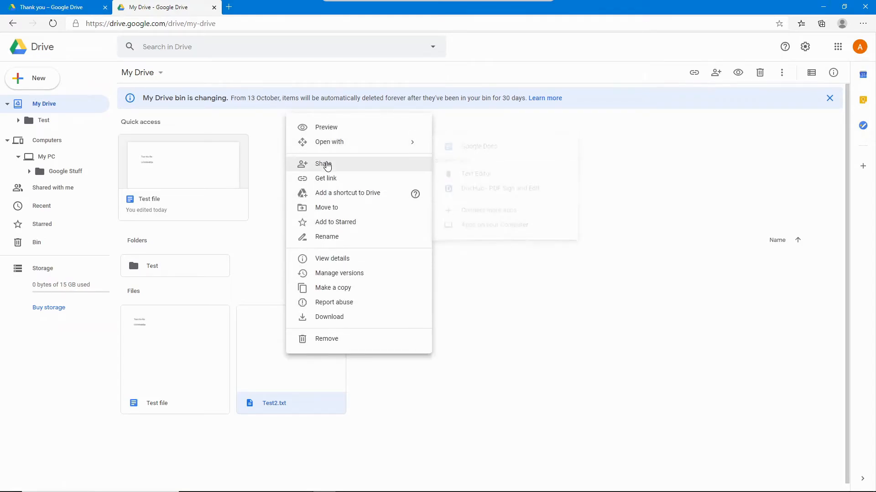
left_click(319, 165)
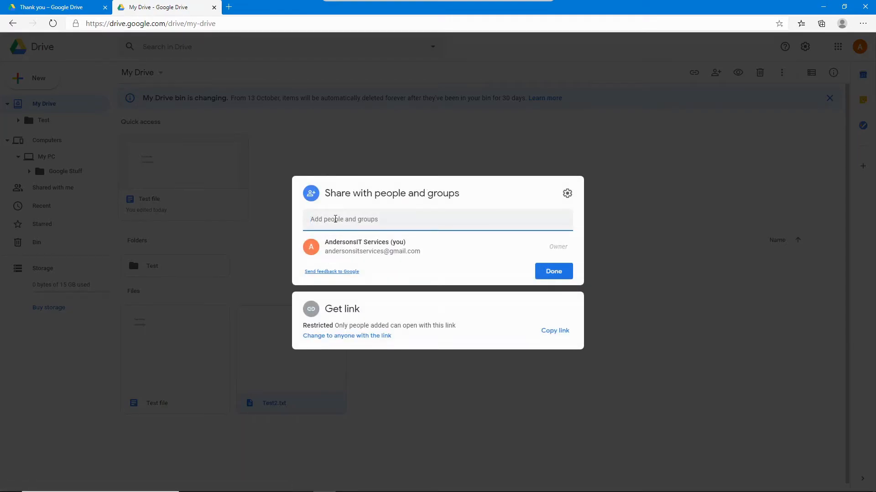
type("...")
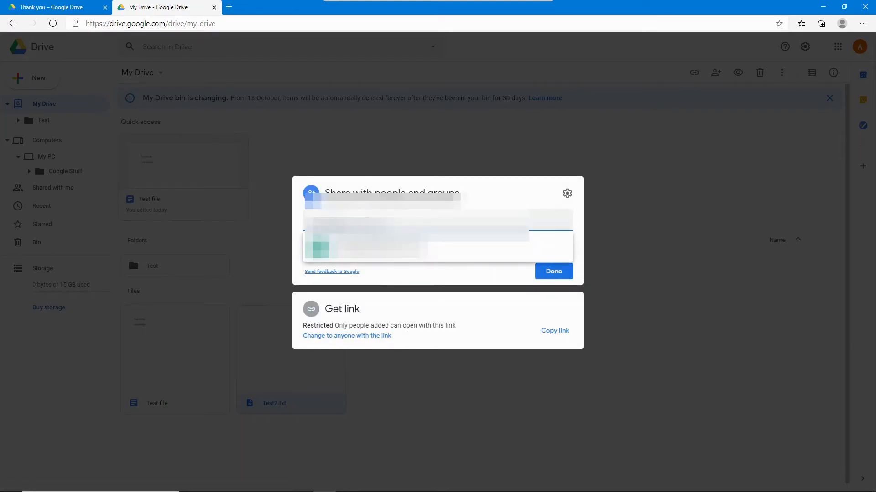
key("Return")
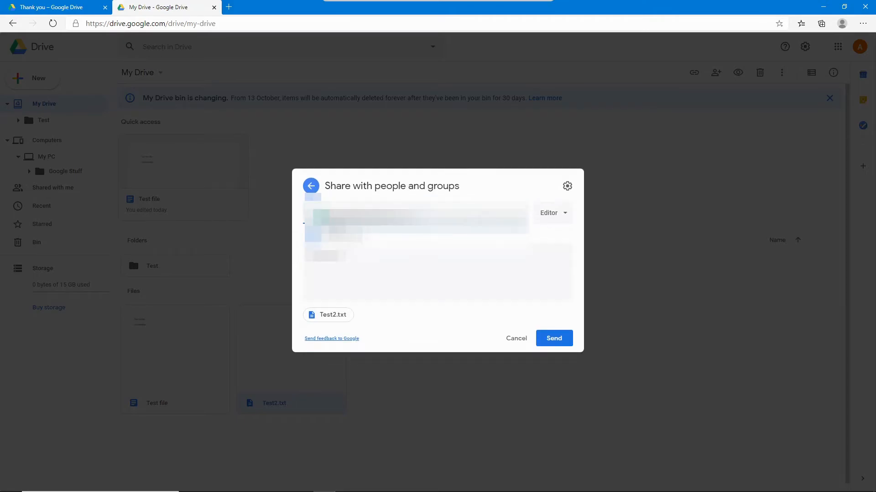
left_click(560, 214)
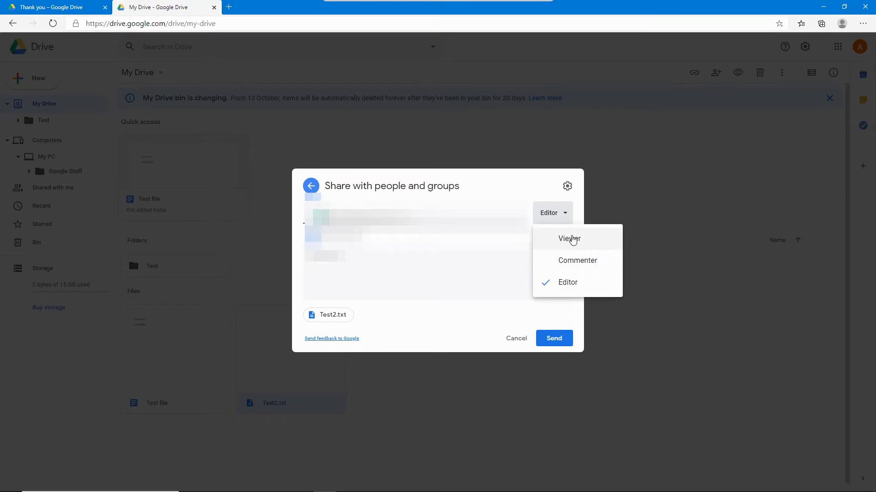
left_click(570, 243)
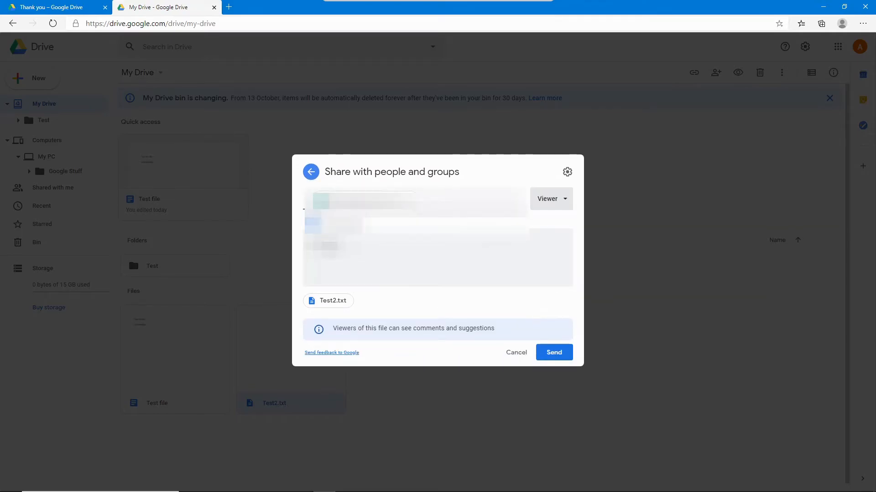
left_click(437, 282)
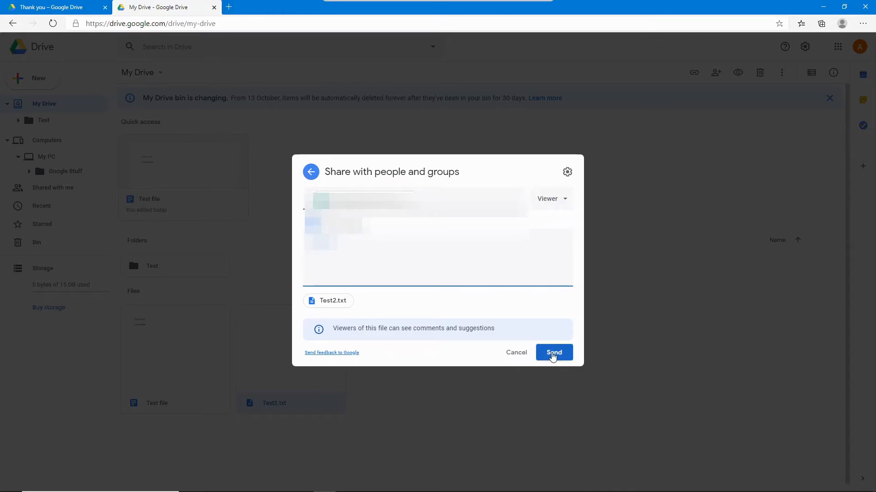
left_click(558, 354)
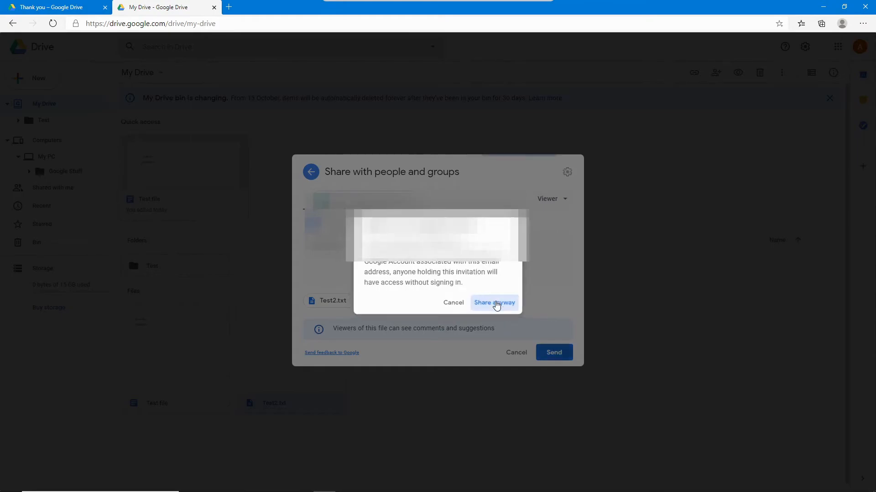
left_click(496, 304)
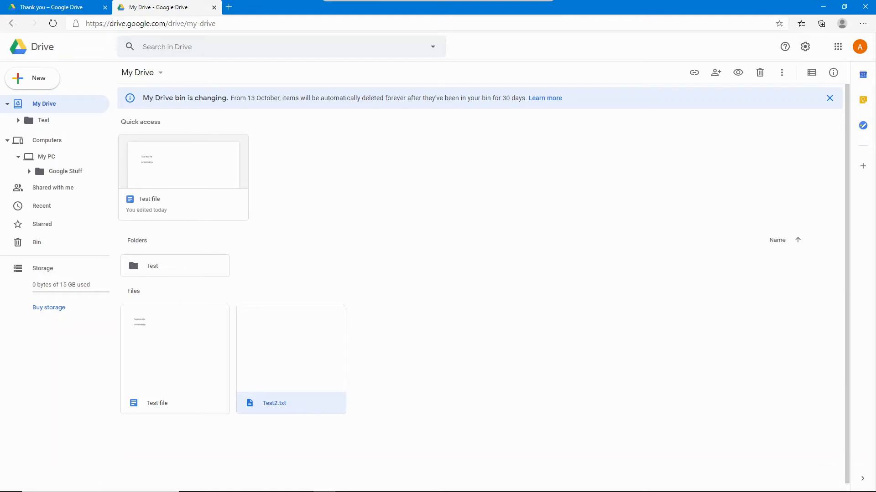
Check that the Documents and Google Stuff folders in the home folder are empty, then close File Explorer
left_click(234, 486)
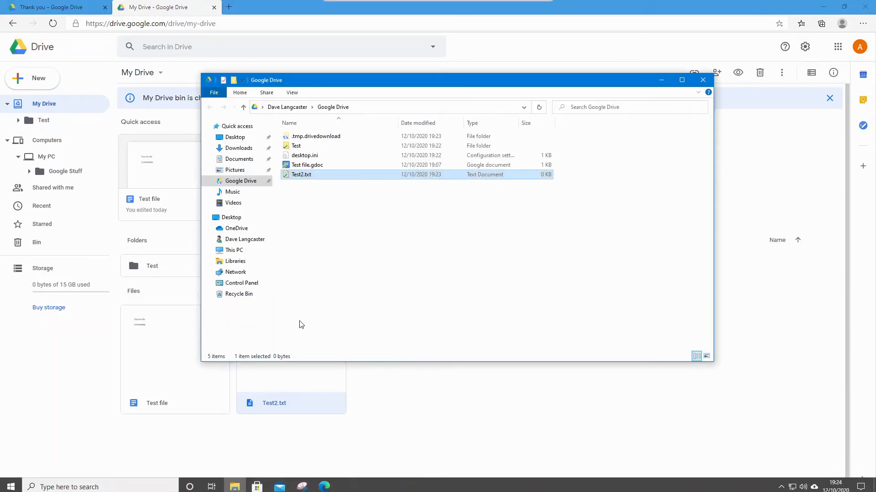
left_click(288, 107)
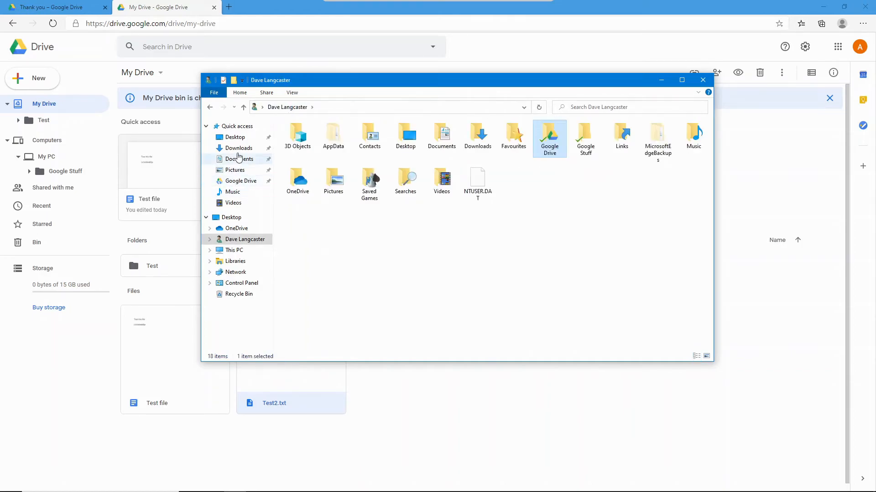
left_click(237, 158)
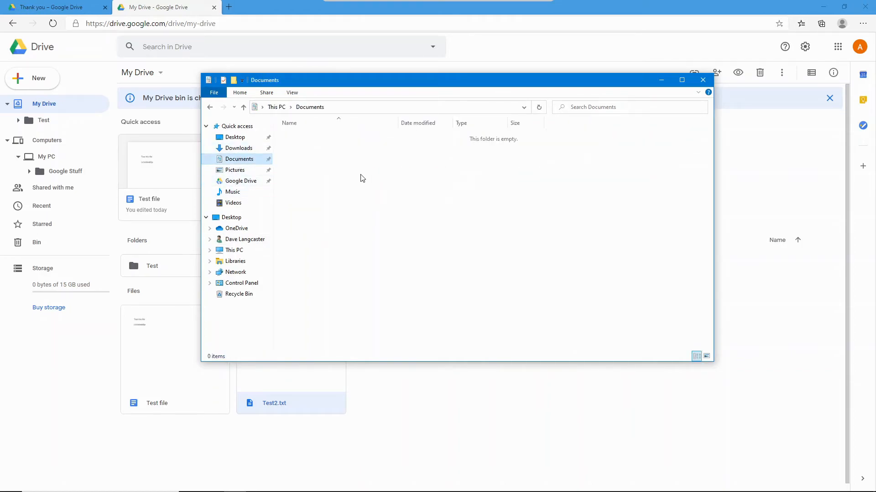
left_click(243, 238)
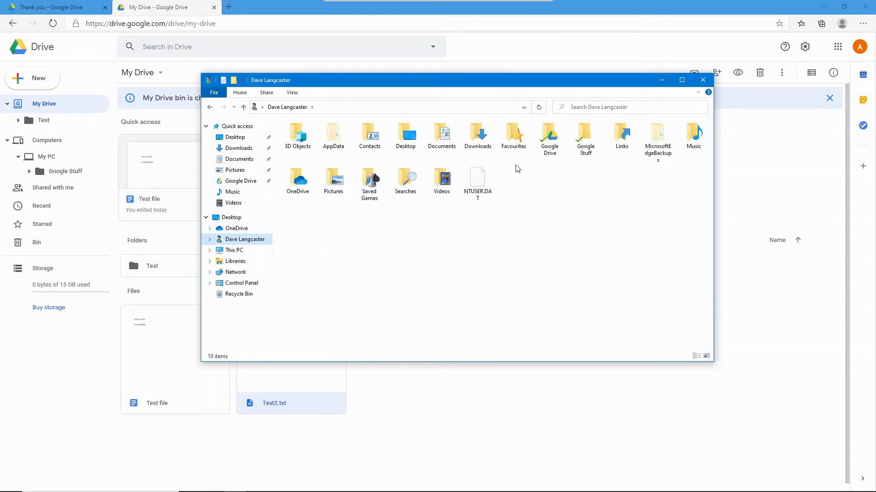
left_click(583, 133)
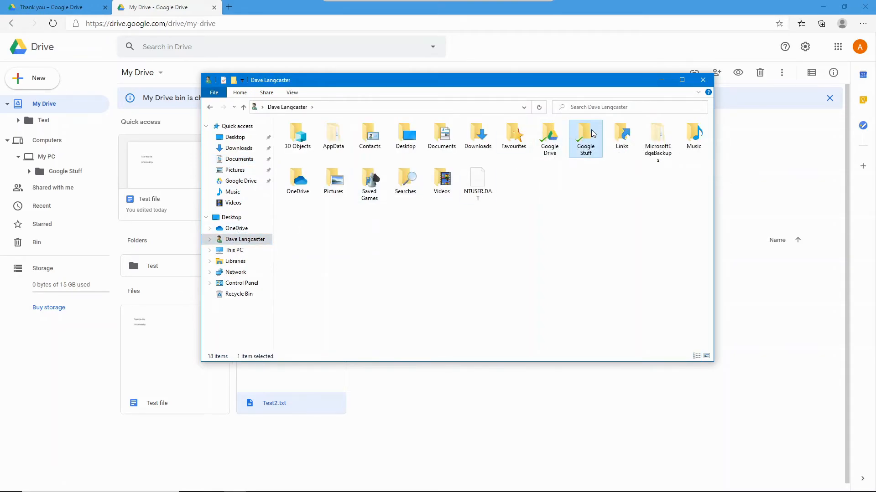
double_click(582, 135)
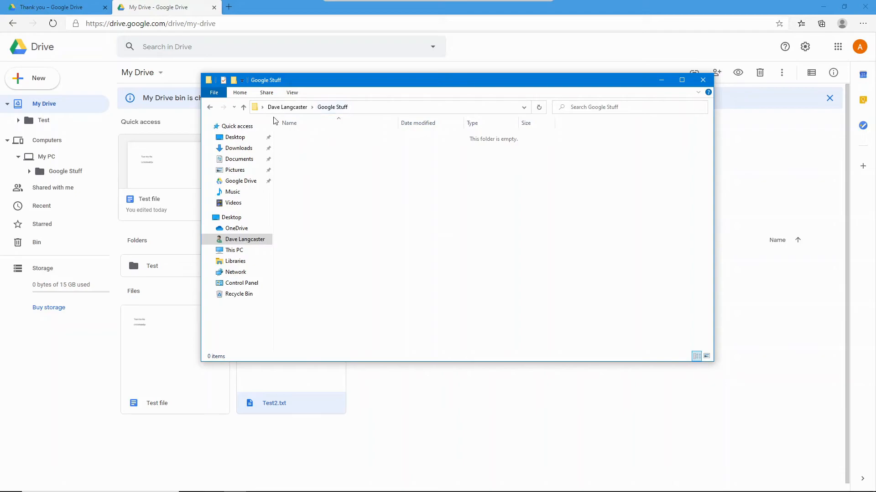
left_click(287, 106)
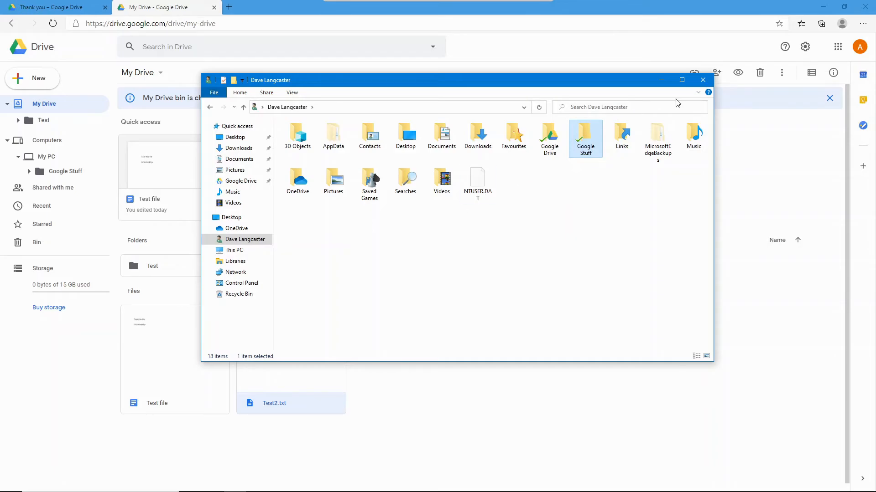
left_click(702, 80)
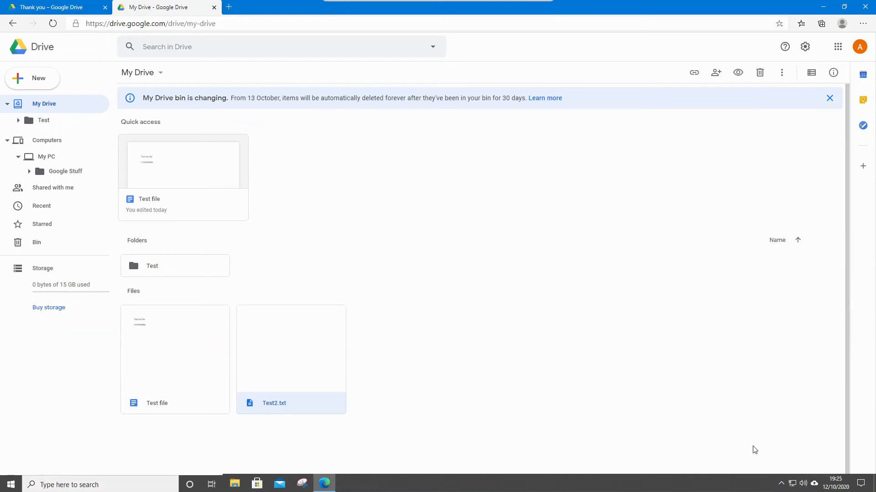
Open Backup and Sync's Preferences from the tray icon's three-dot menu
left_click(782, 484)
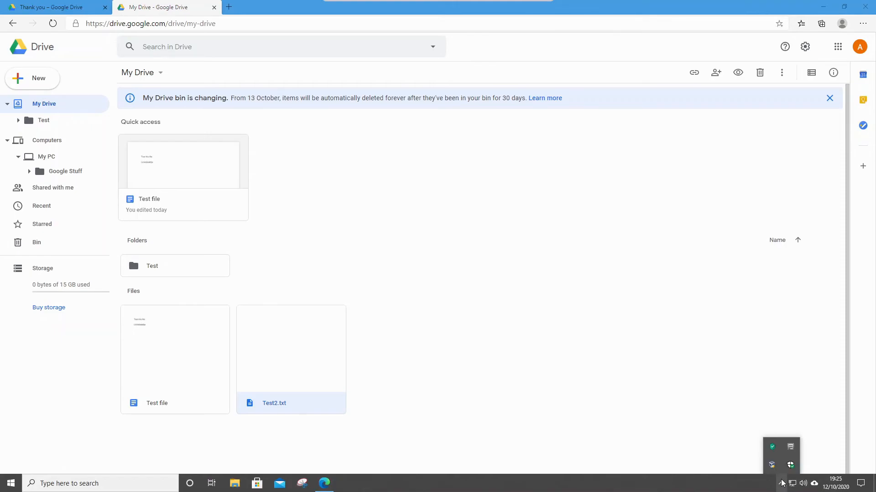
left_click(815, 485)
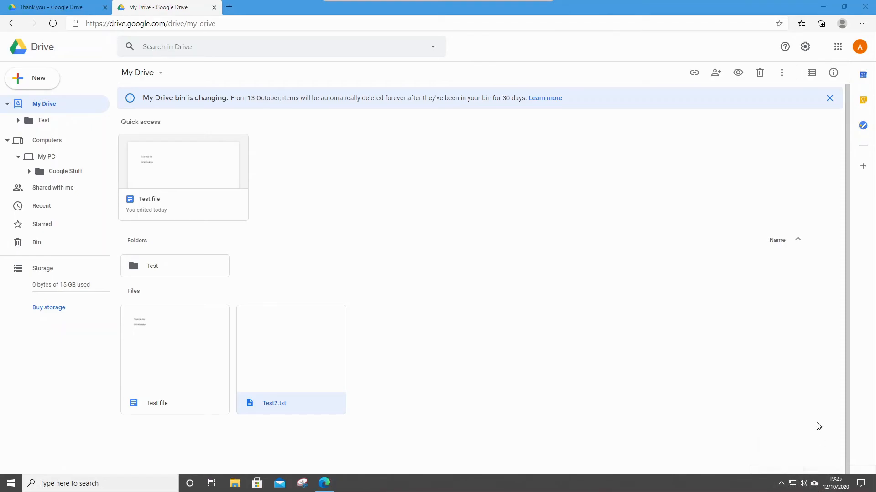
left_click(814, 484)
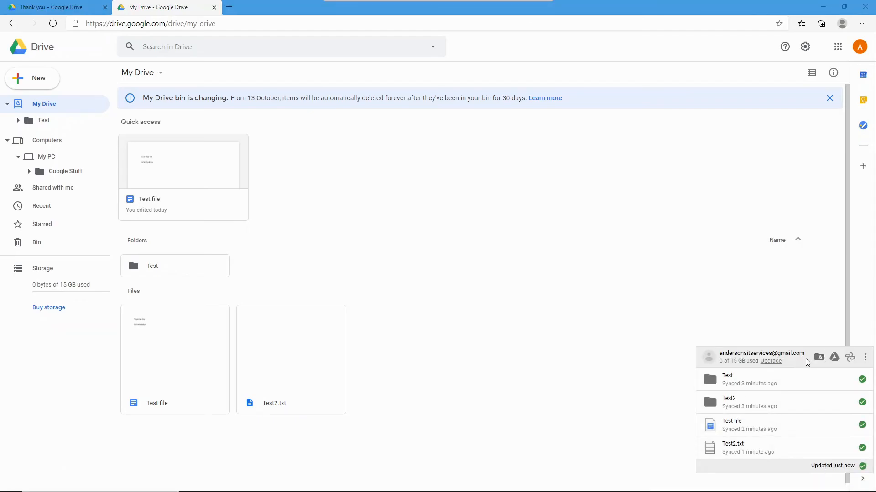
left_click(864, 358)
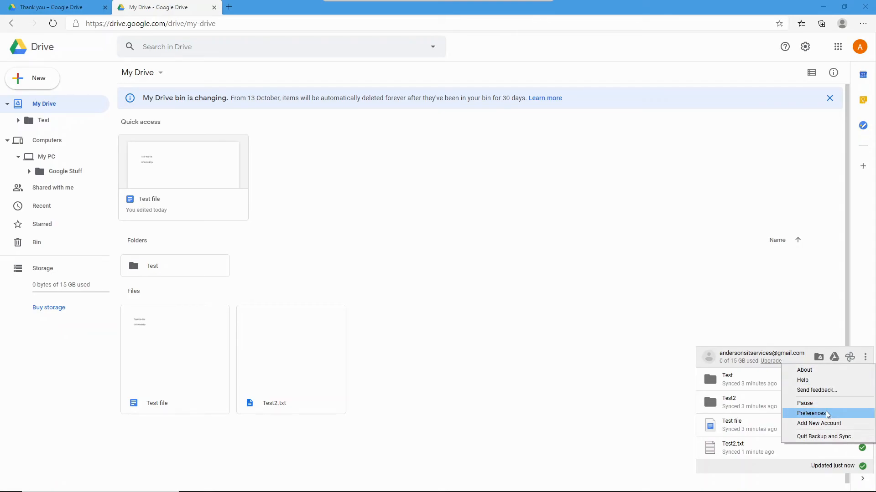
left_click(811, 414)
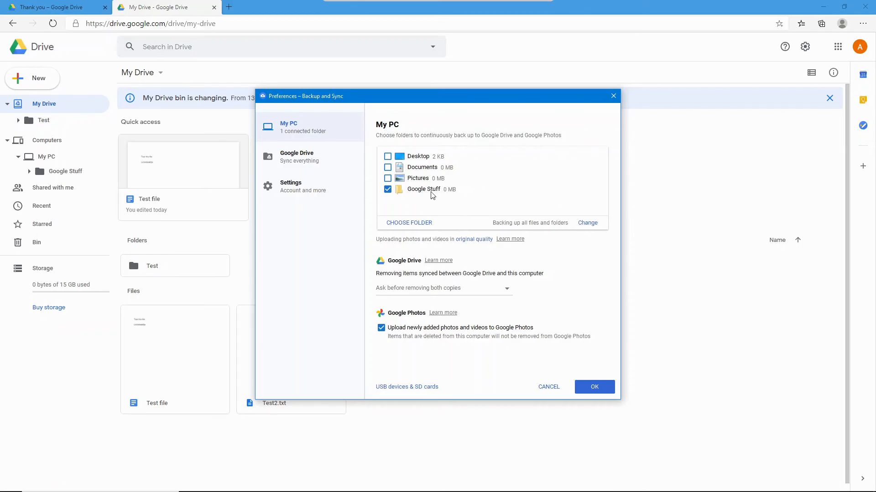
Create a new 'Google stuff 2' folder in Documents, add it to the backup list, and save with OK
left_click(422, 223)
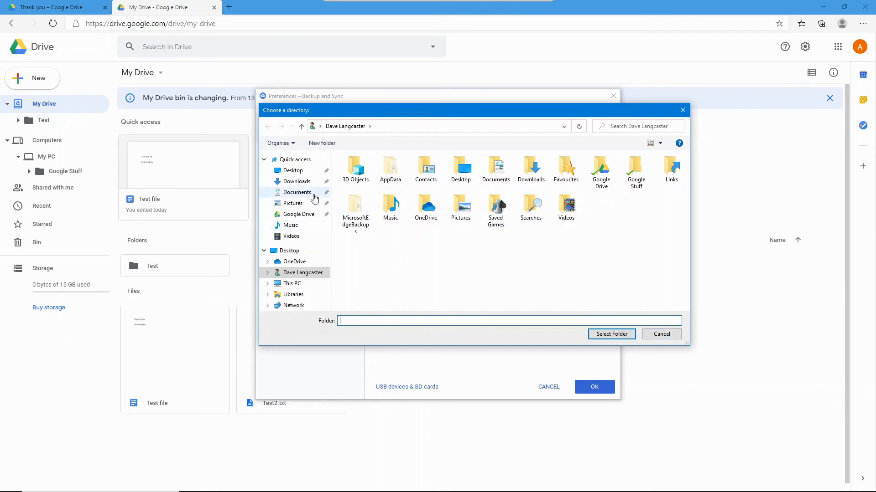
left_click(297, 192)
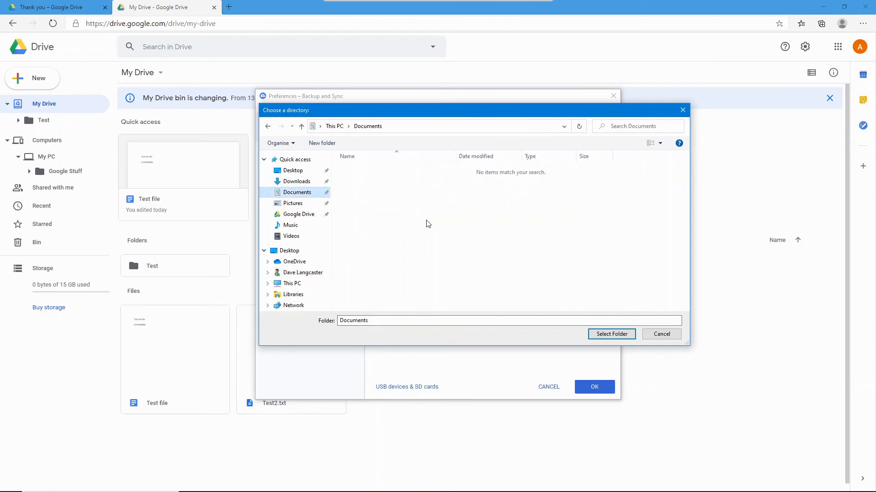
left_click(327, 147)
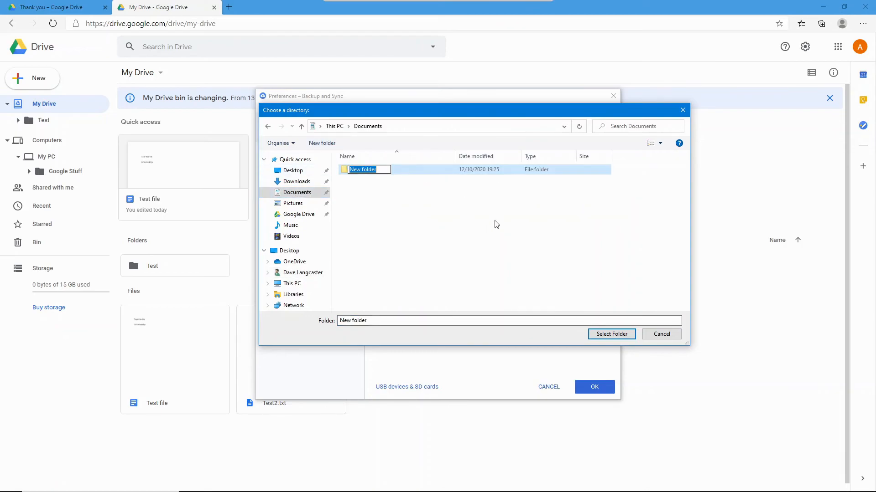
type("Go")
type("oge")
type("le stuff 2")
key("Return")
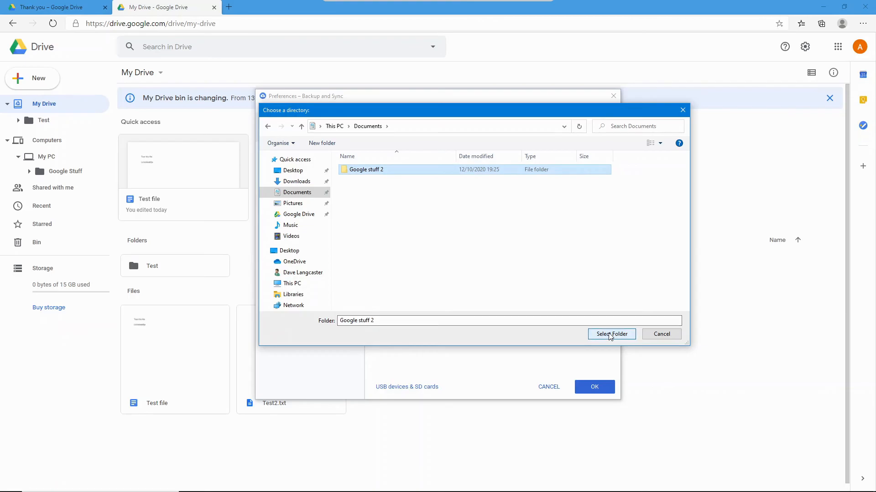
left_click(610, 335)
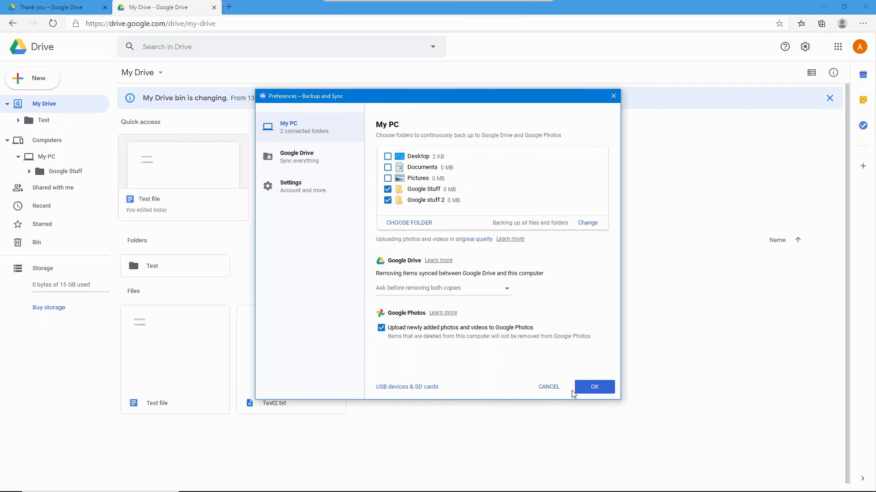
left_click(600, 388)
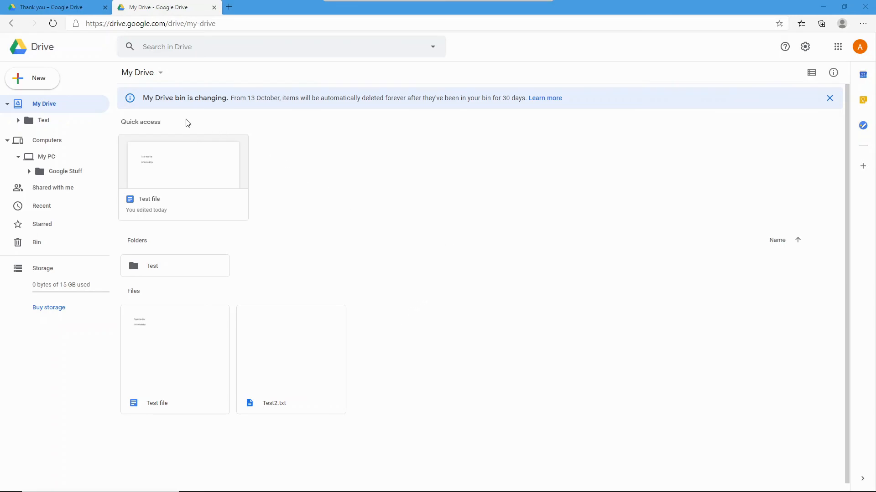
Reload Drive, expand the My PC folders, and open Google Stuff then the empty Google stuff 2 folder
left_click(51, 23)
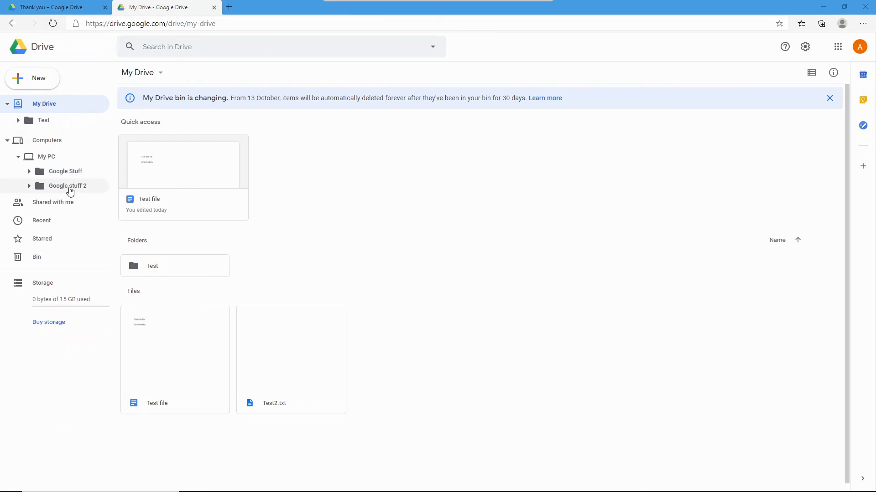
left_click(29, 186)
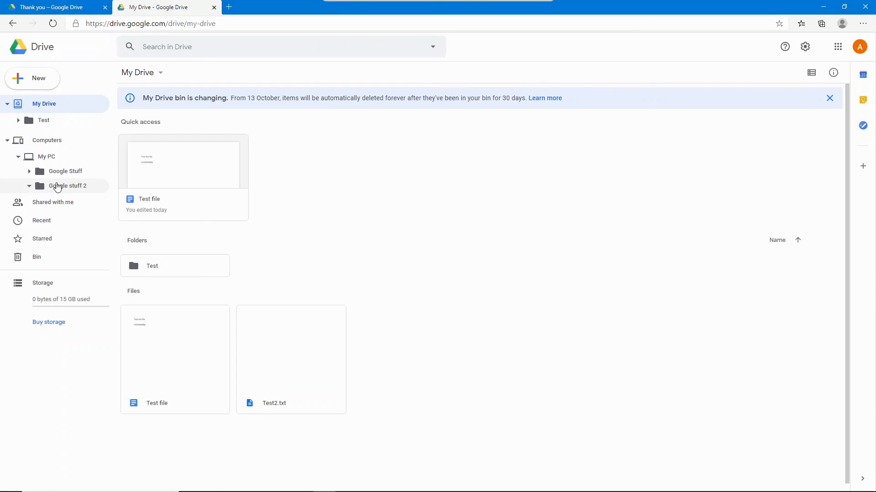
left_click(29, 172)
left_click(62, 172)
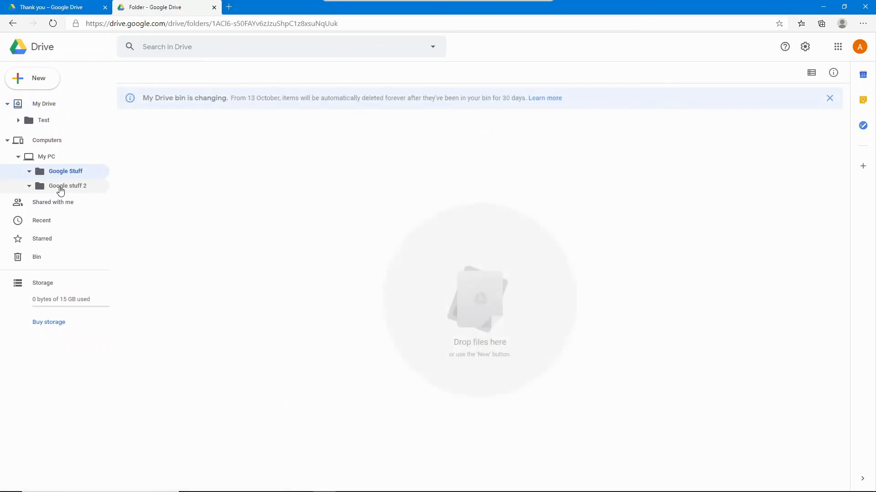
left_click(79, 187)
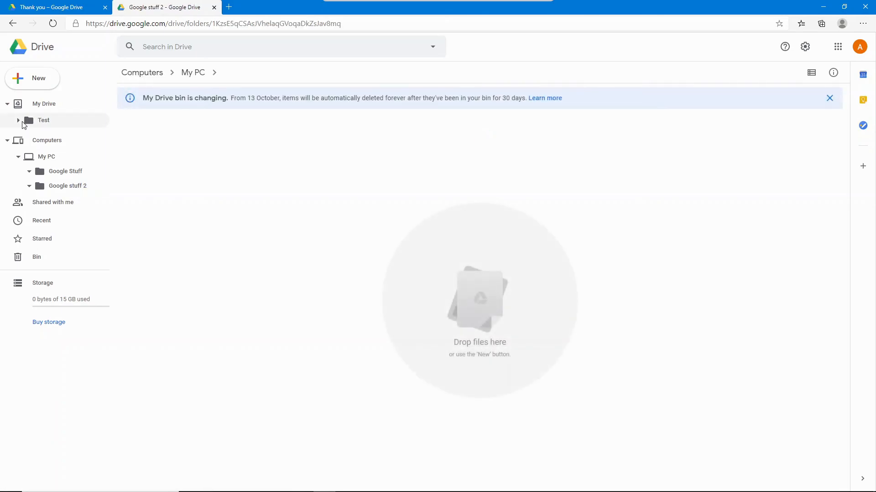
left_click(19, 120)
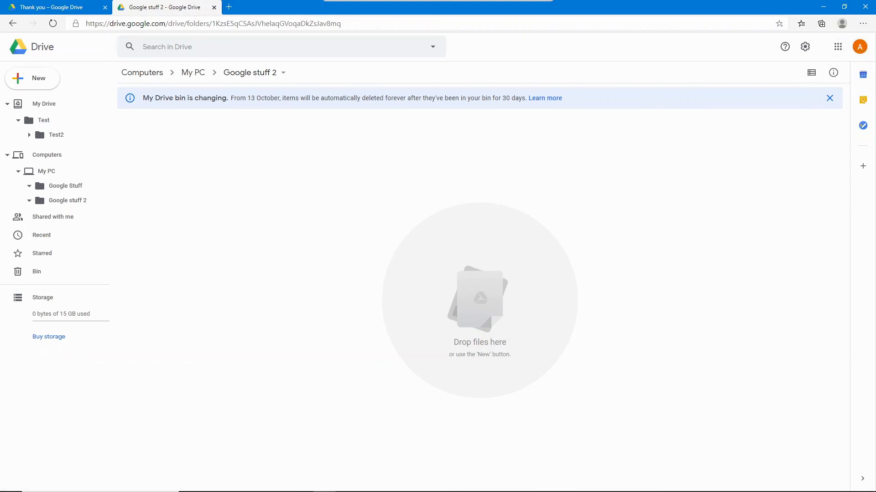
mouse_move(381, 488)
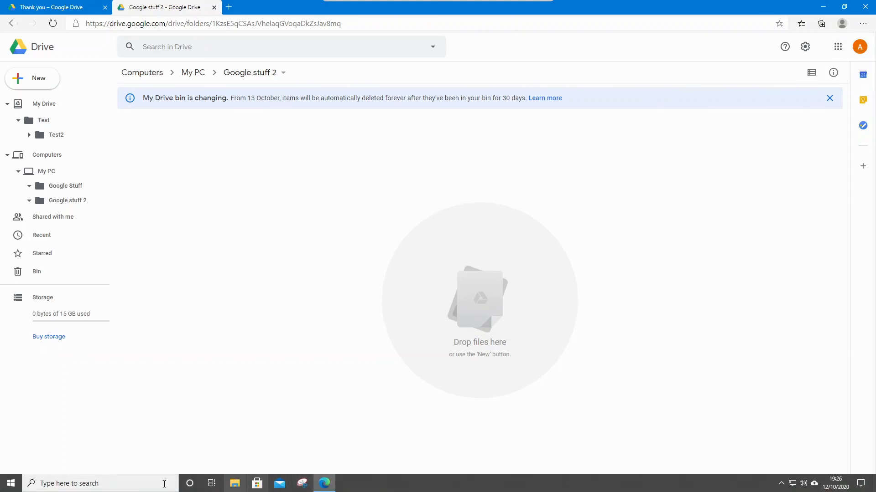